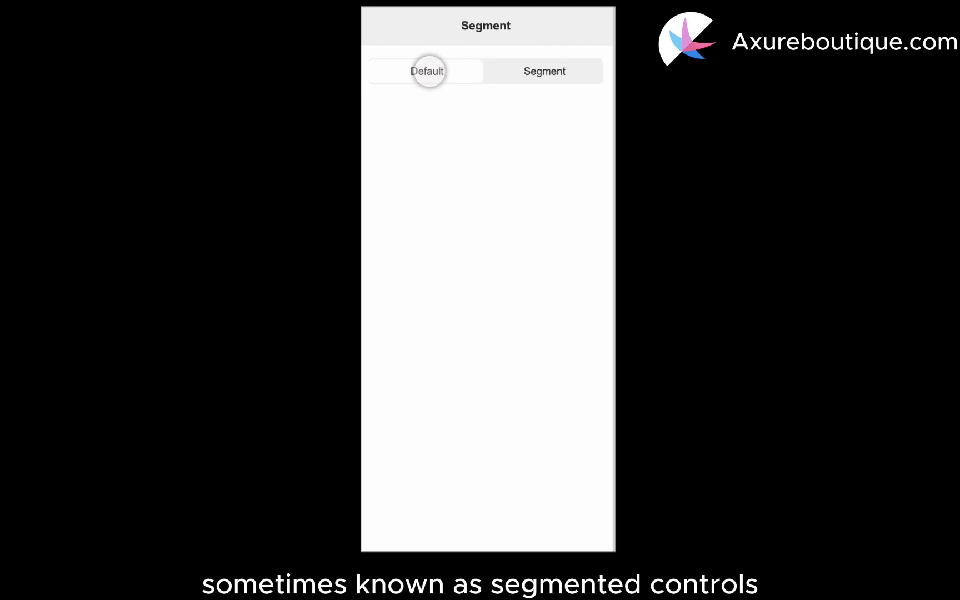
- Switch between the Default and Segment options in the prototype preview to examine how the segmented control responds
left_click(551, 69)
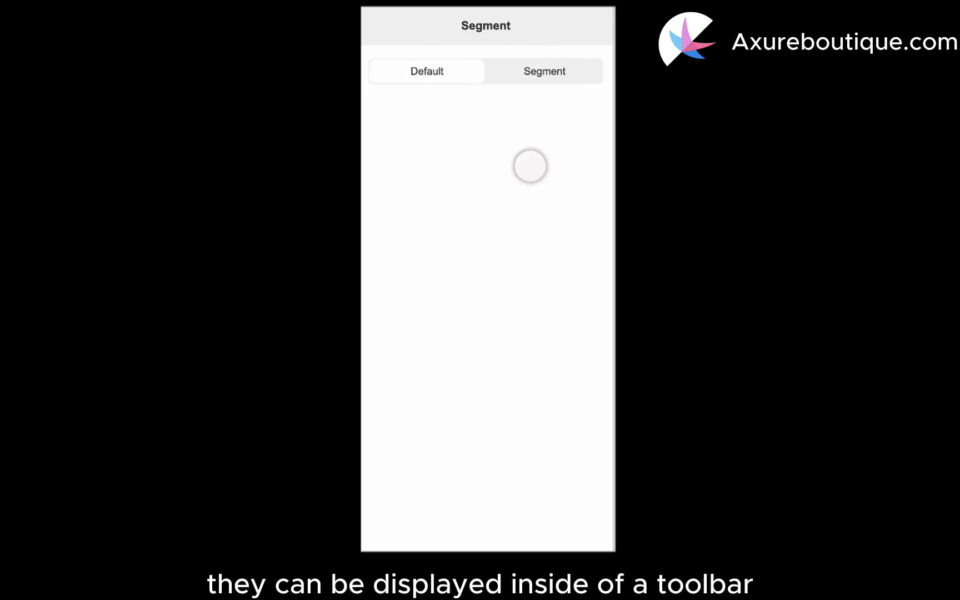
left_click(534, 70)
left_click(427, 71)
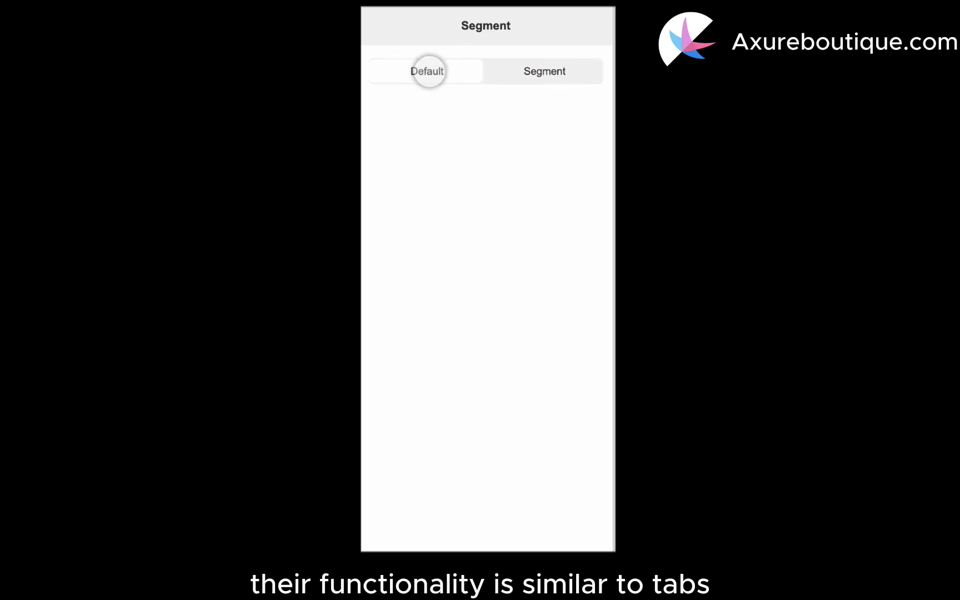
left_click(551, 69)
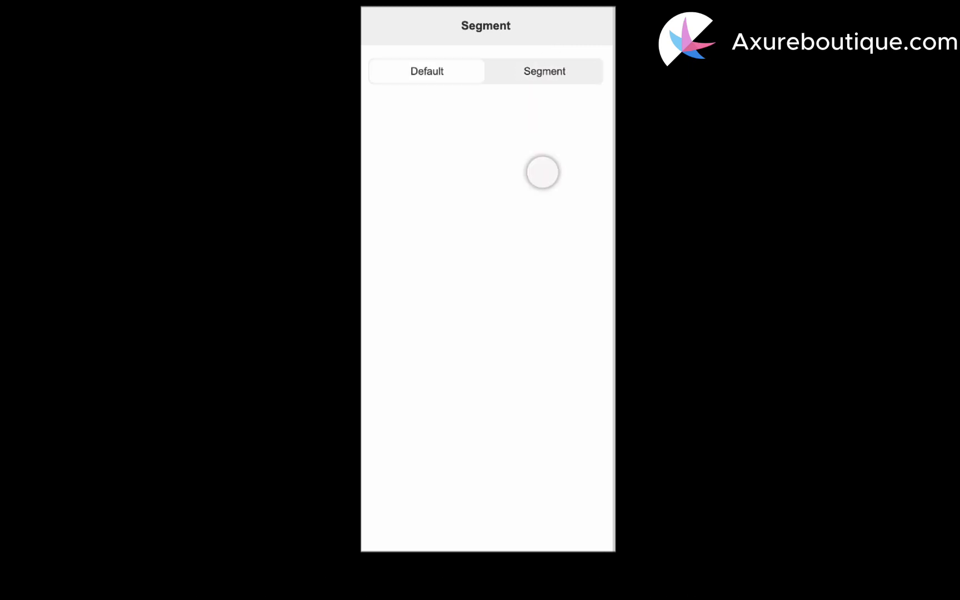
left_click(536, 61)
left_click(427, 72)
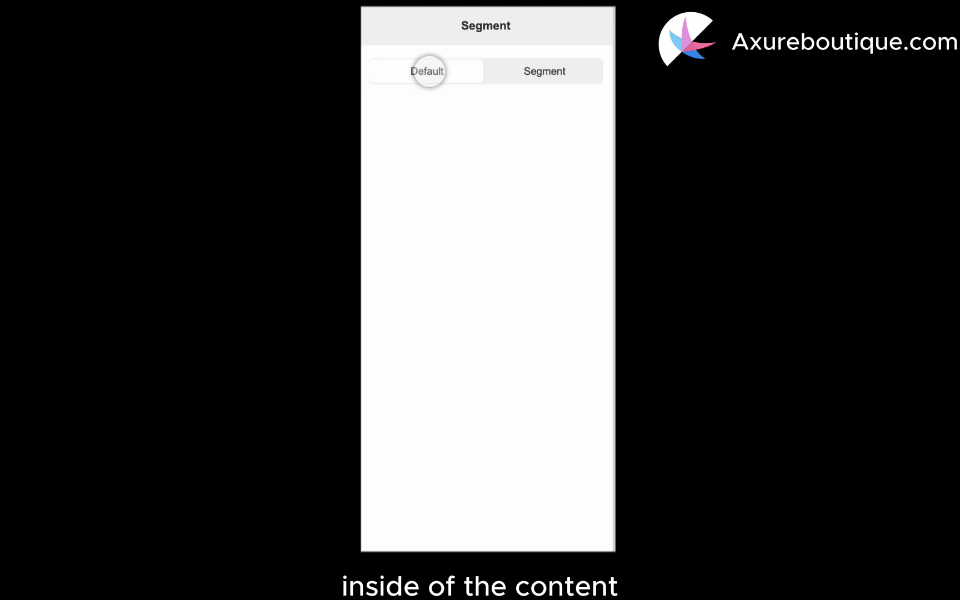
left_click(552, 67)
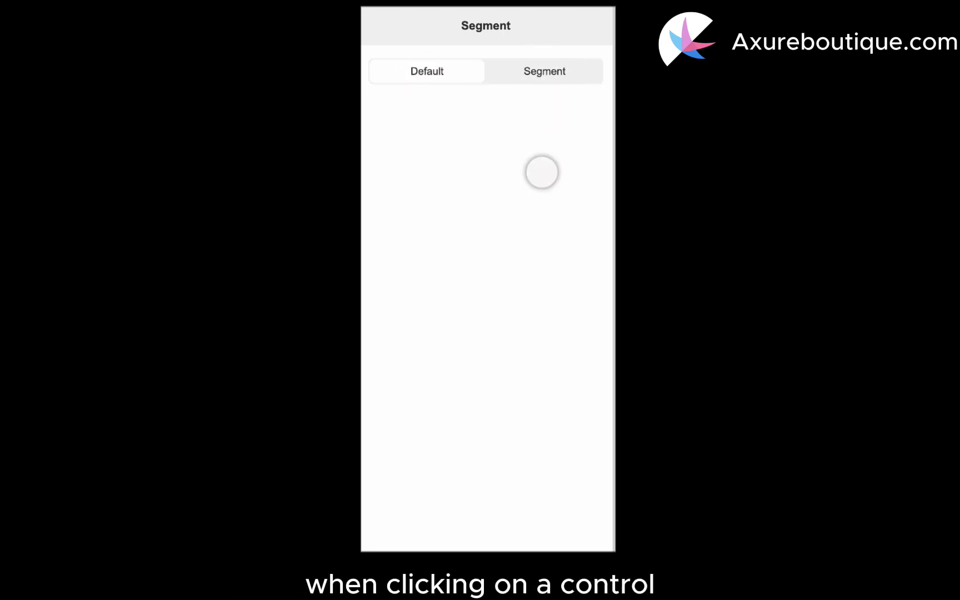
left_click(534, 69)
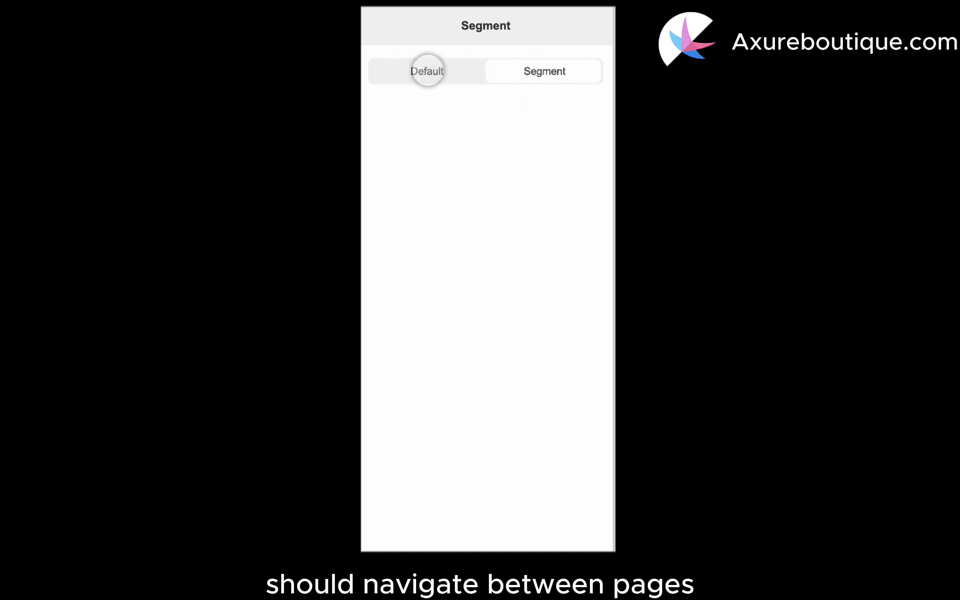
left_click(427, 71)
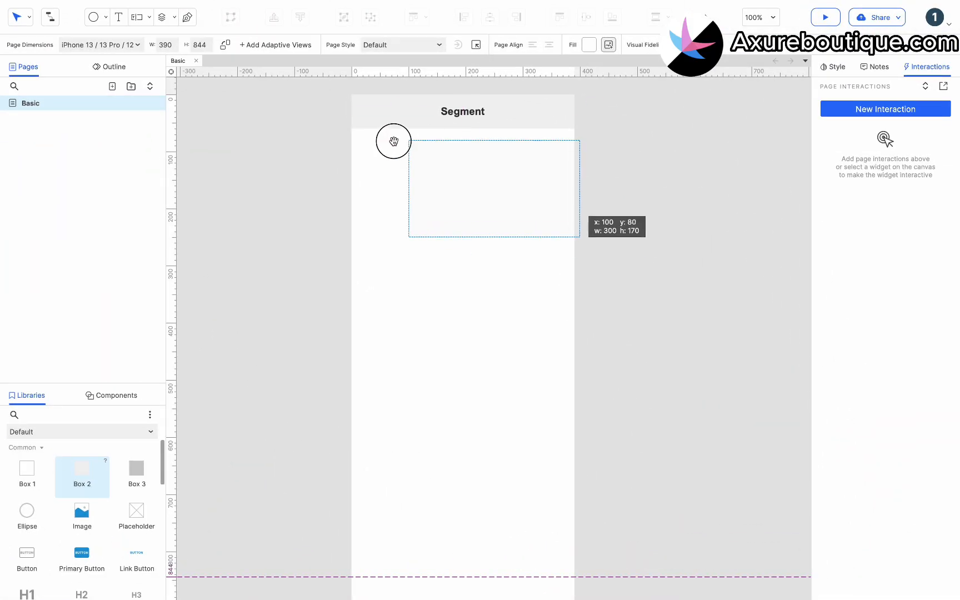
- Place a Box 2 background bar below the Segment header at X 14, Y 80, sized 362 by 40, with corner radius 8
left_click_drag(393, 141, 360, 140)
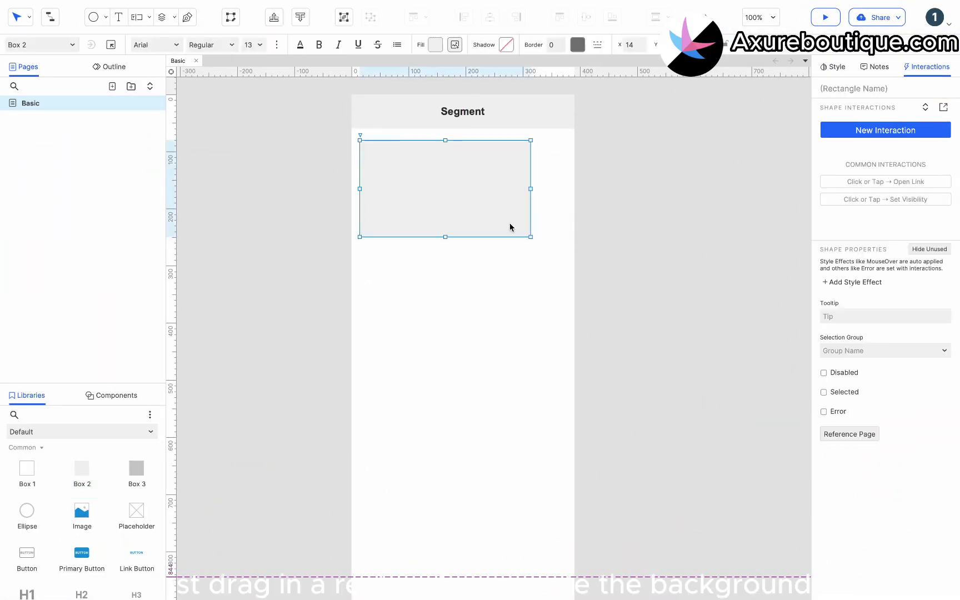
left_click_drag(445, 236, 445, 162)
left_click_drag(530, 151, 566, 151)
left_click(835, 71)
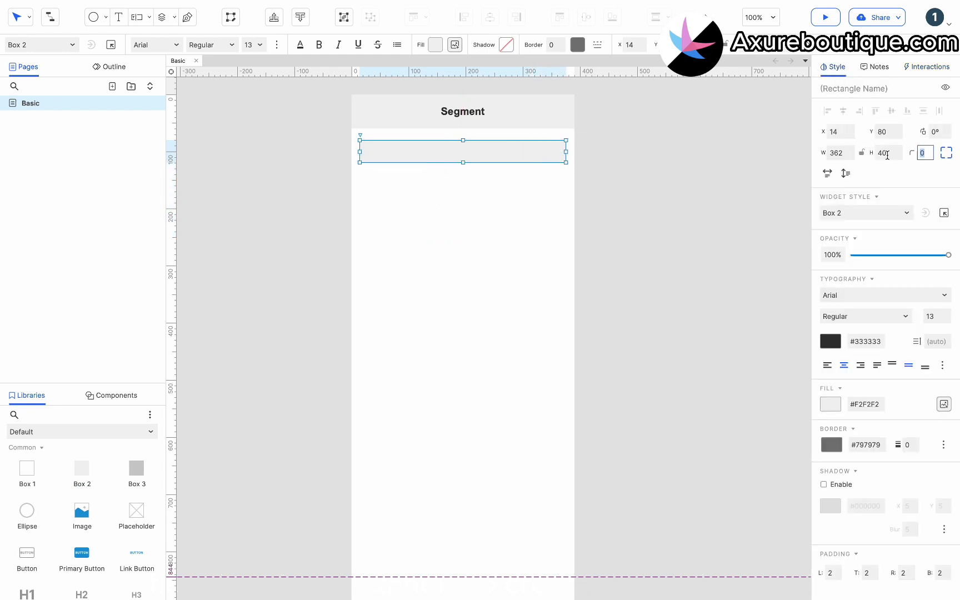
left_click(484, 151)
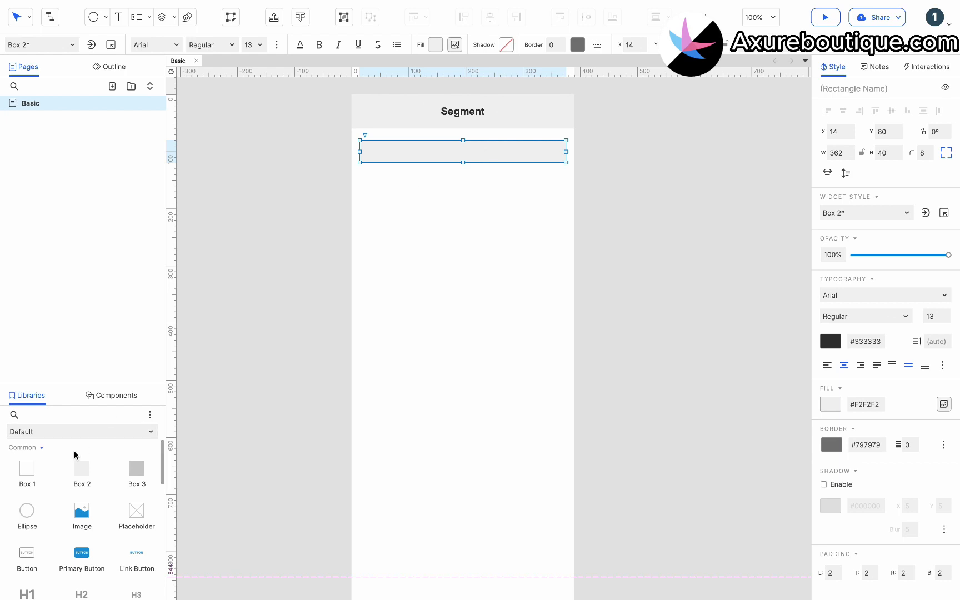
- Place two Box 2 rectangles side by side over the background bar, each 181 wide and 40 high
left_click_drag(74, 454, 359, 167)
left_click_drag(530, 263, 466, 178)
left_click(444, 182, "shift")
left_click(464, 174)
key("ctrl+a")
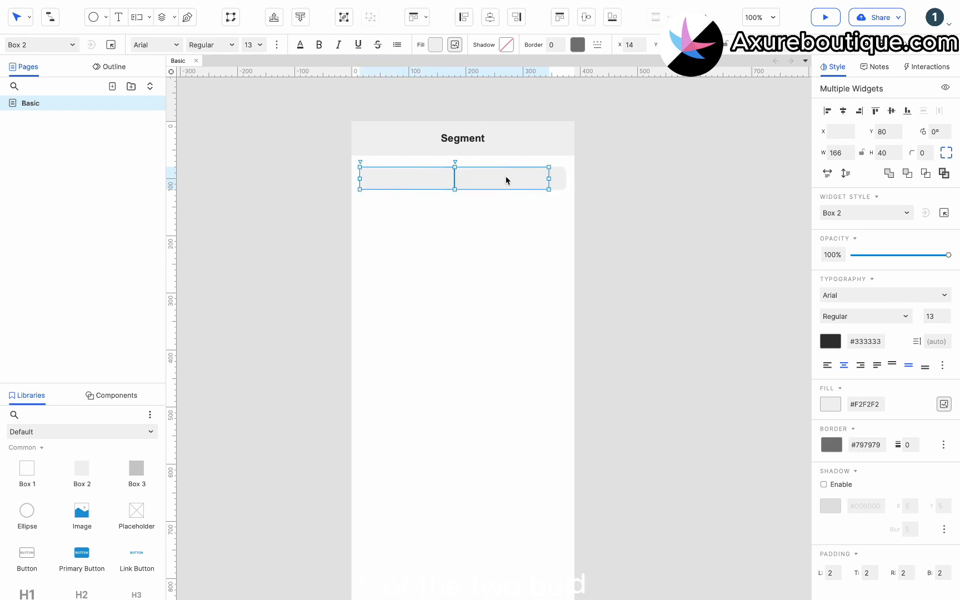
left_click_drag(548, 178, 565, 176)
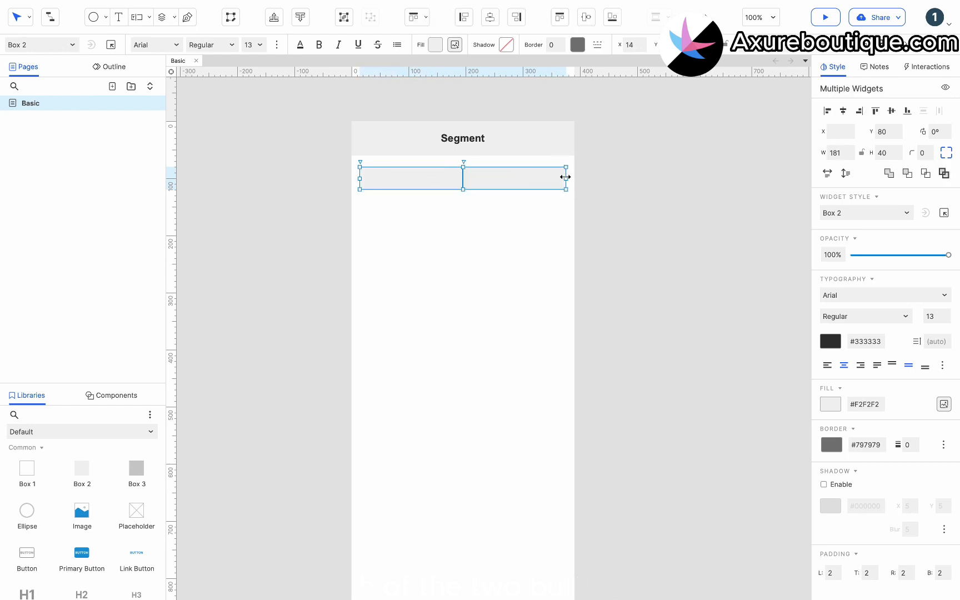
- Remove the fill colour of both button rectangles
left_click(432, 48)
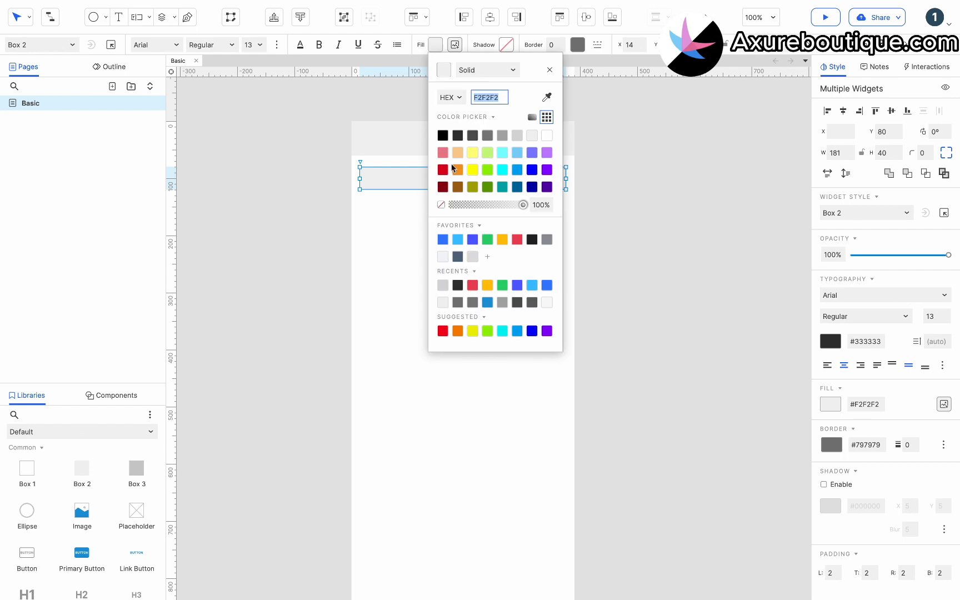
left_click(443, 207)
left_click(410, 184)
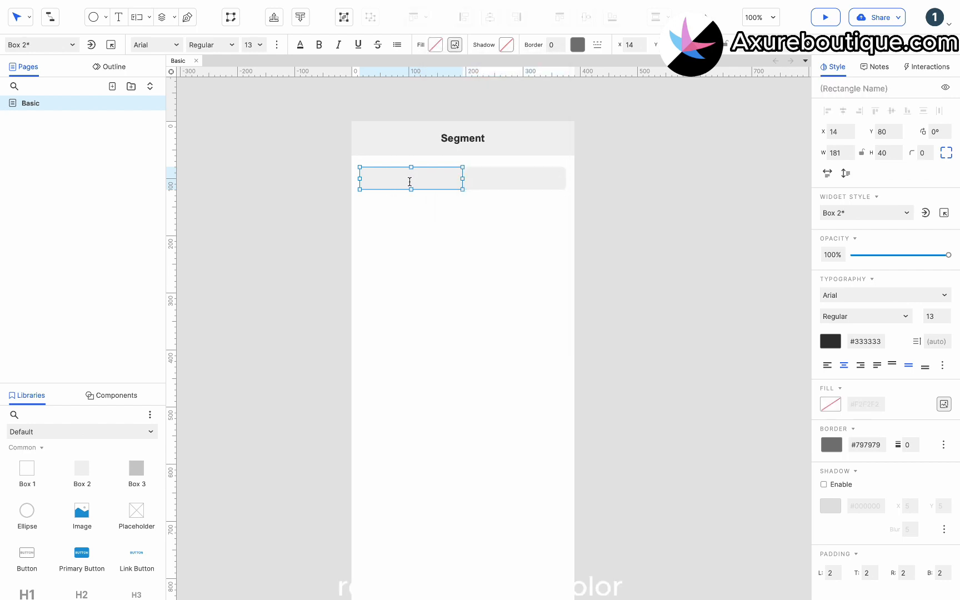
- Label the first rectangle Default and the second rectangle Segment
double_click(409, 181)
double_click(495, 176)
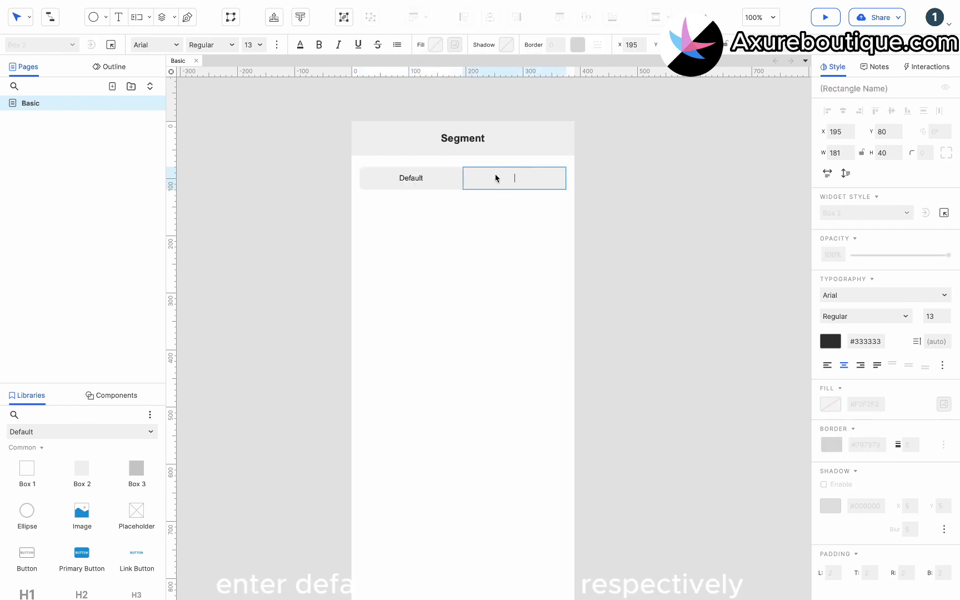
type("Segment")
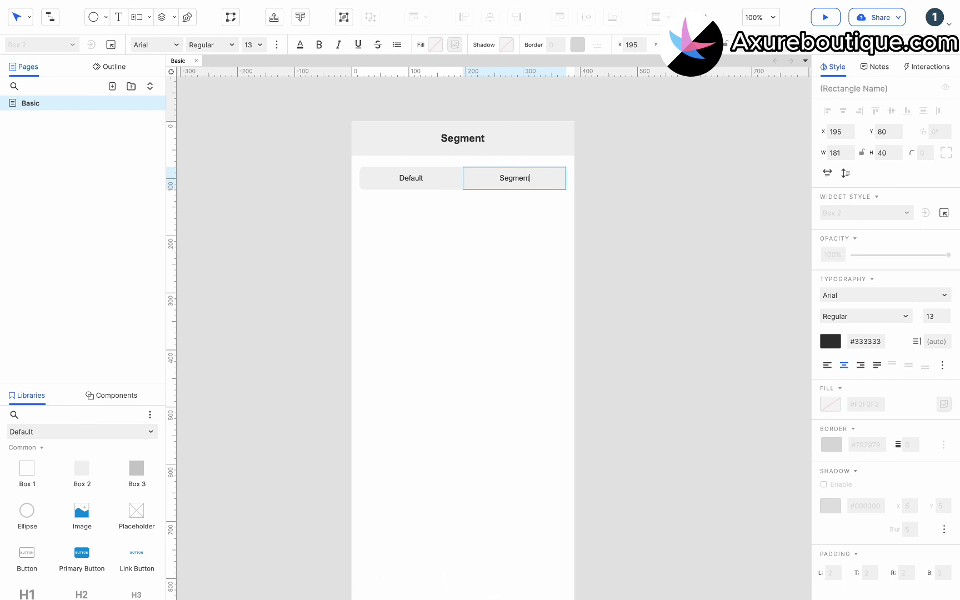
key("Escape")
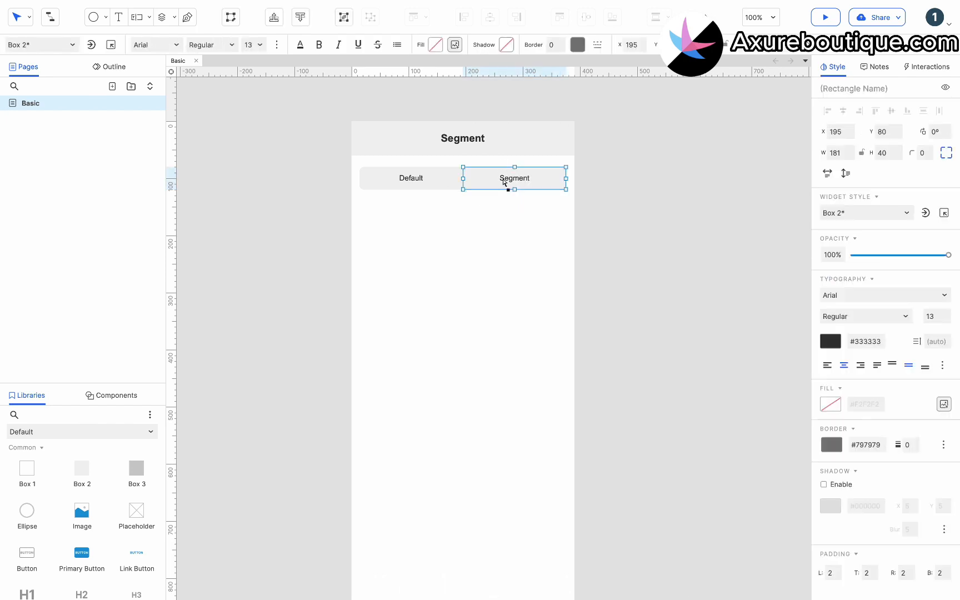
- Set the font size of the Default and Segment buttons to 16
left_click(431, 179, "shift")
left_click(251, 42)
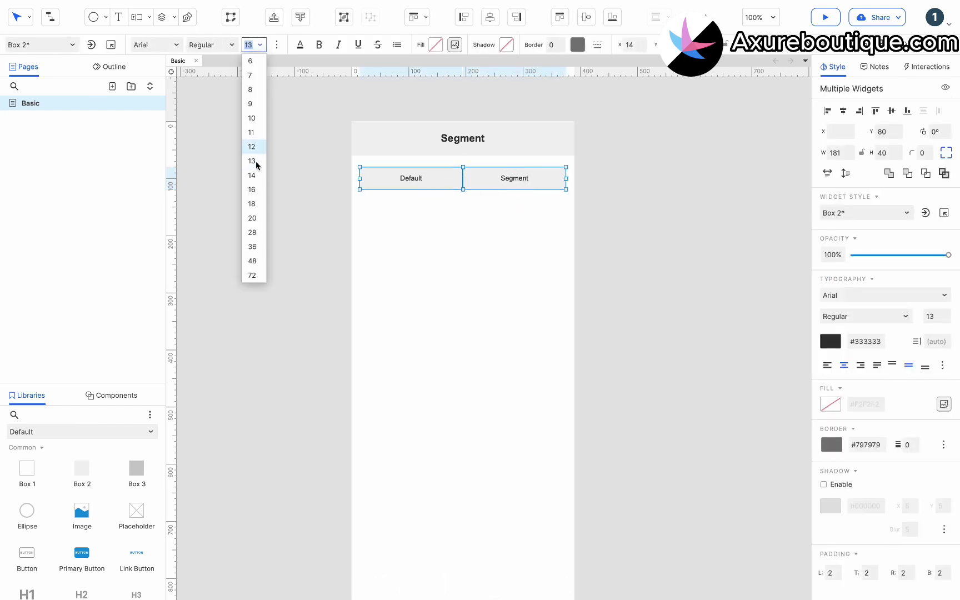
left_click(257, 190)
- Duplicate the Default button, position the copy directly below it at X 14, Y 140, and fill the copy with white
left_click(415, 181)
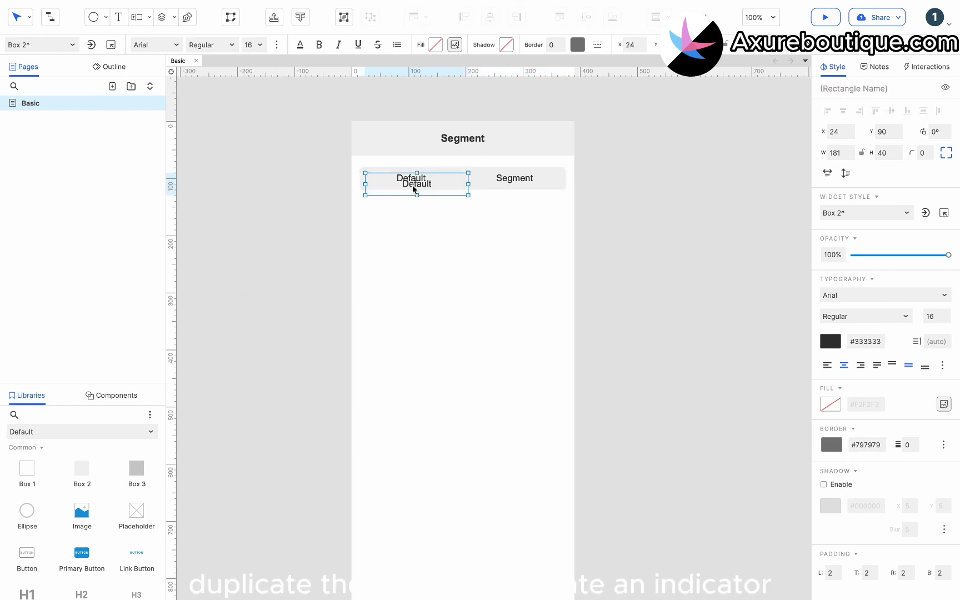
left_click_drag(414, 184, 409, 210)
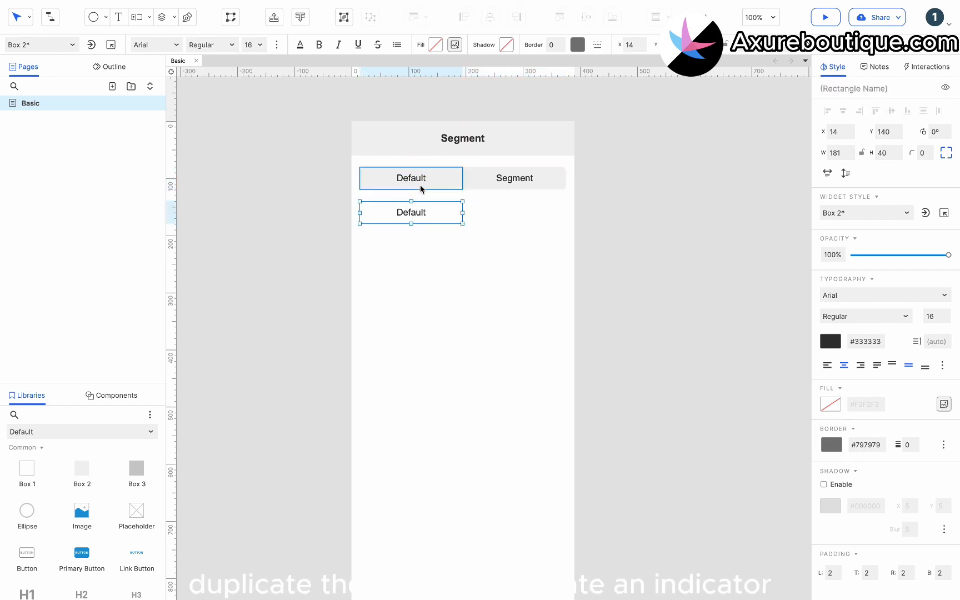
left_click(438, 46)
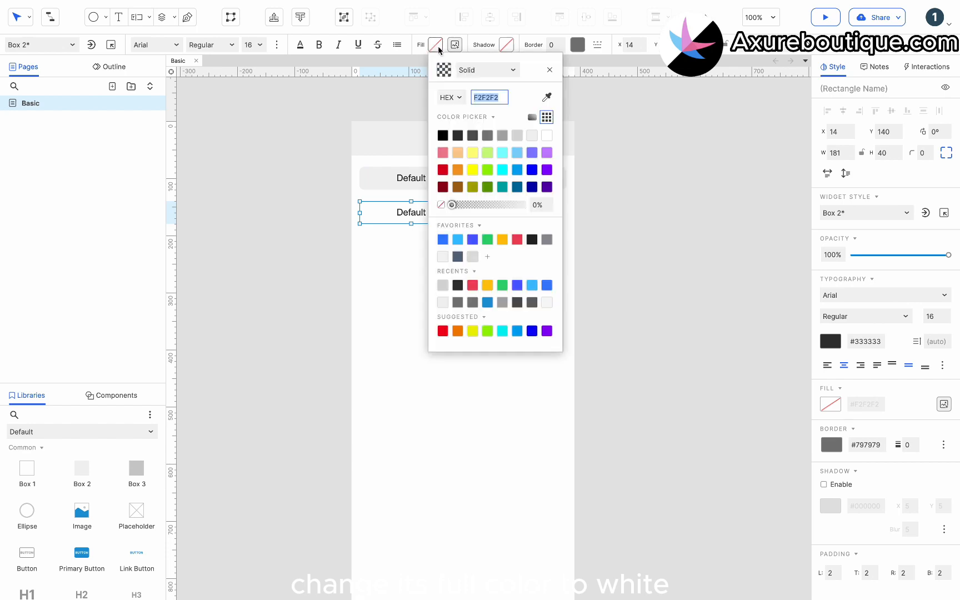
left_click(547, 135)
- Set the white copy's corner radius to 8
left_click(398, 218)
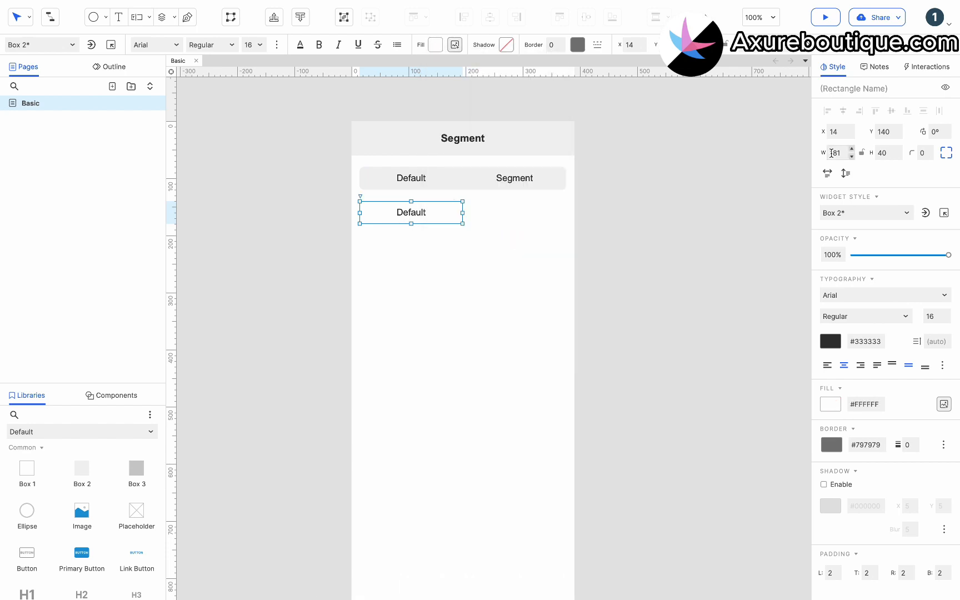
type("8")
left_click(407, 218)
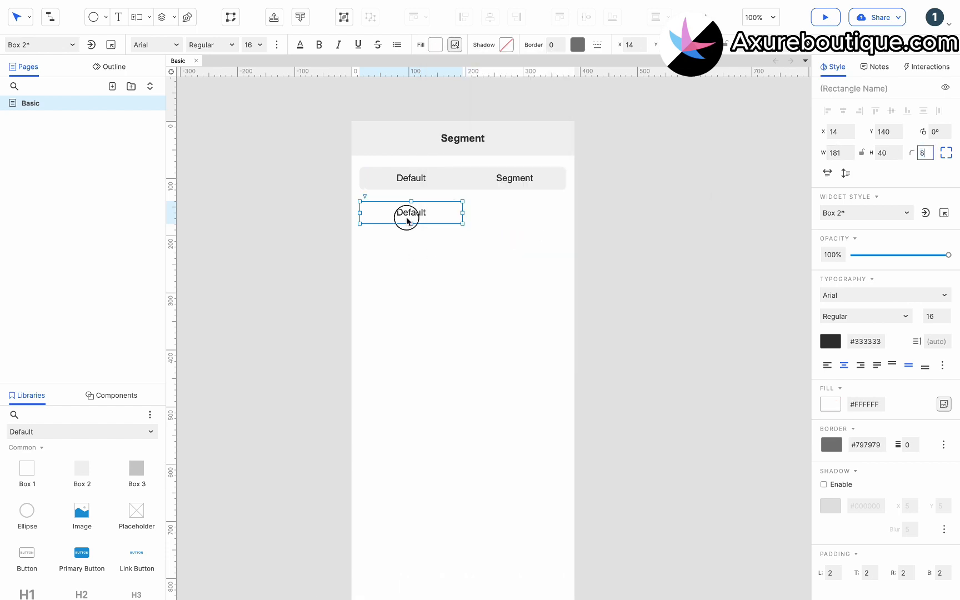
- Move the white copy onto the Default button and resize it to 177 wide and 36 high at X 16
left_click_drag(401, 218, 403, 184)
scroll(394, 184, "up", 5)
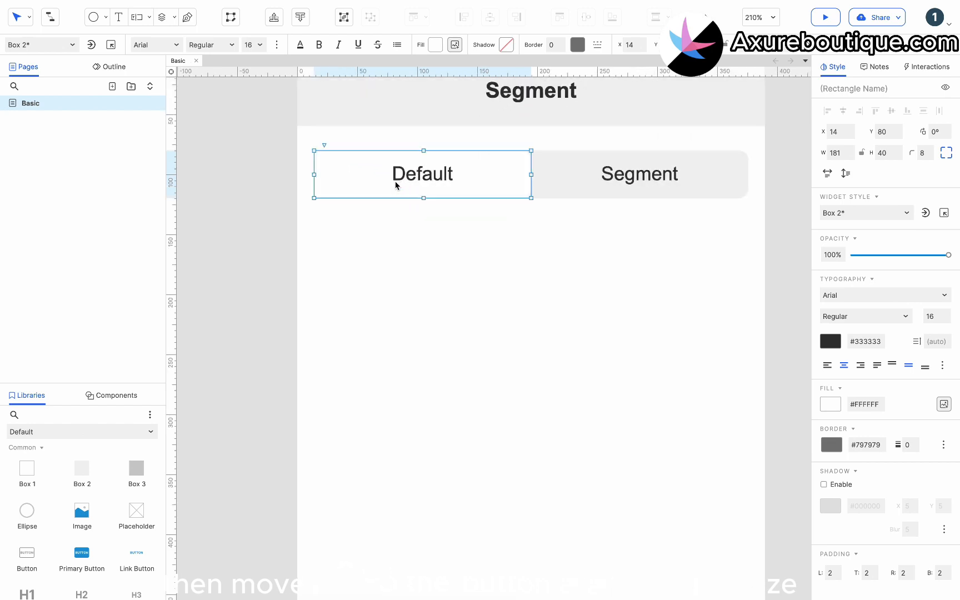
left_click_drag(313, 174, 317, 174)
left_click_drag(531, 173, 527, 172)
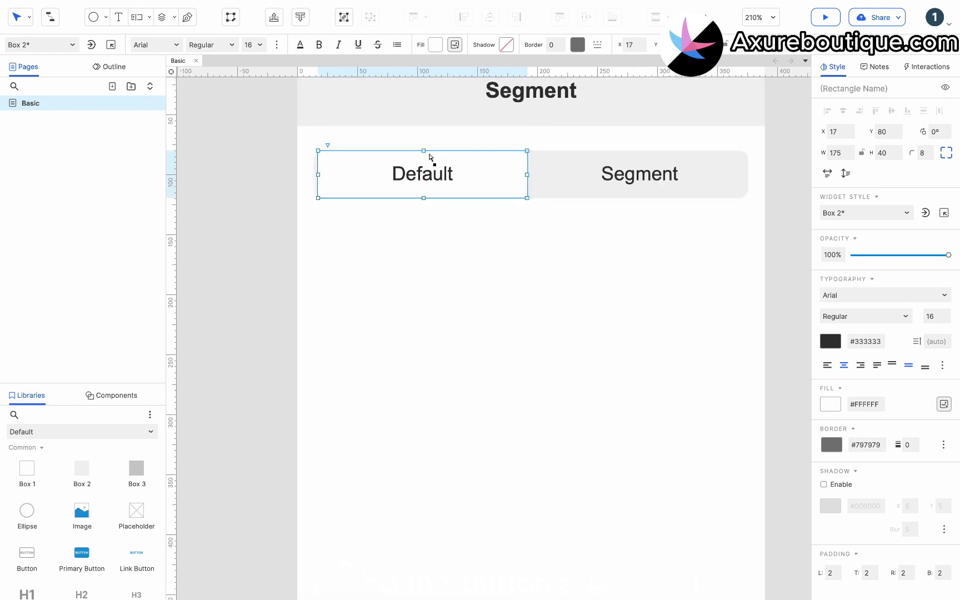
left_click_drag(425, 150, 425, 155)
key("Up")
key("Up")
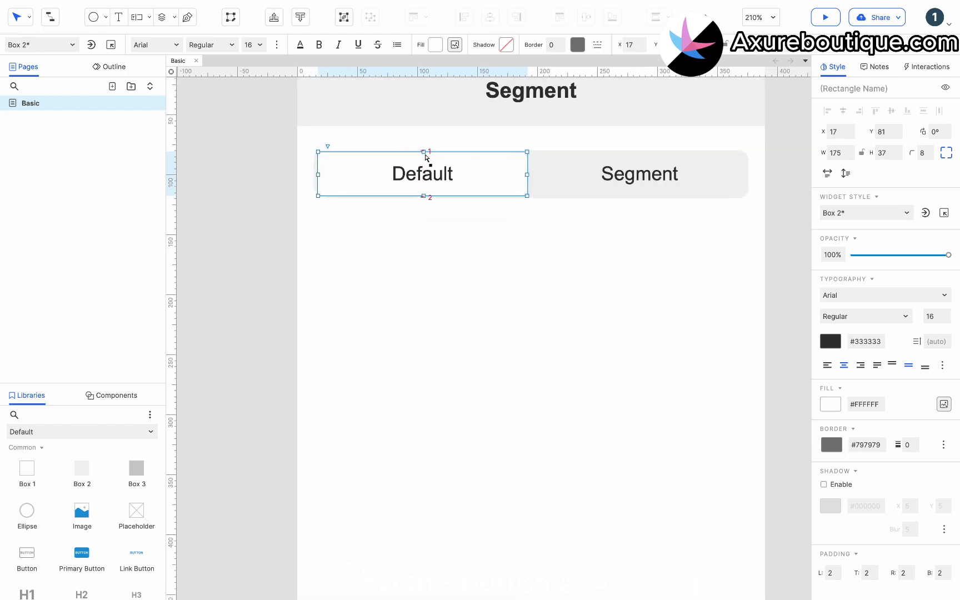
left_click(759, 48)
type("36")
key("Return")
key("Down")
key("Left")
- Move the white copy below the bar to Y 128 and bring the Default and Segment buttons to the front
left_click_drag(525, 175, 485, 230)
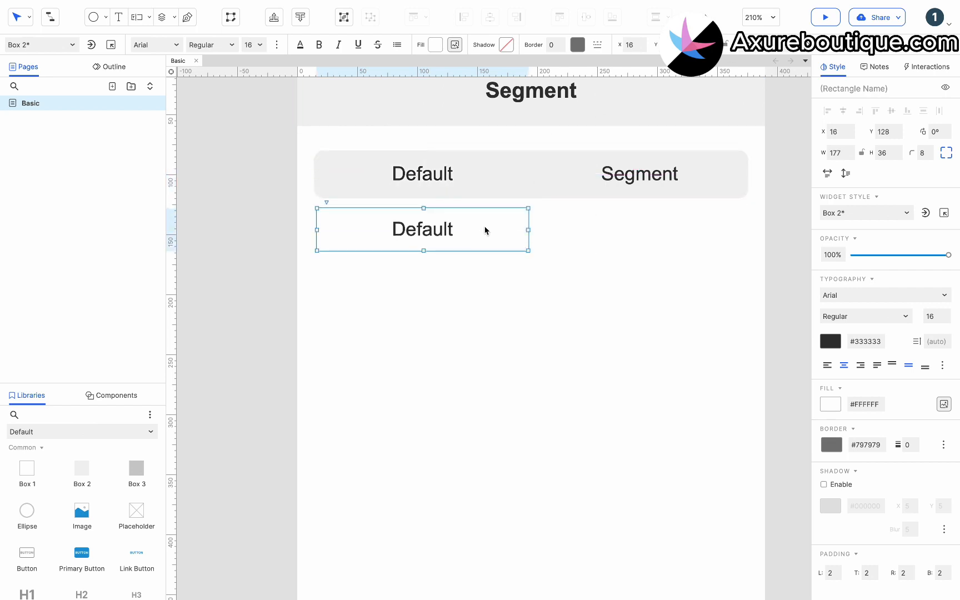
left_click(458, 176)
left_click(626, 180, "shift")
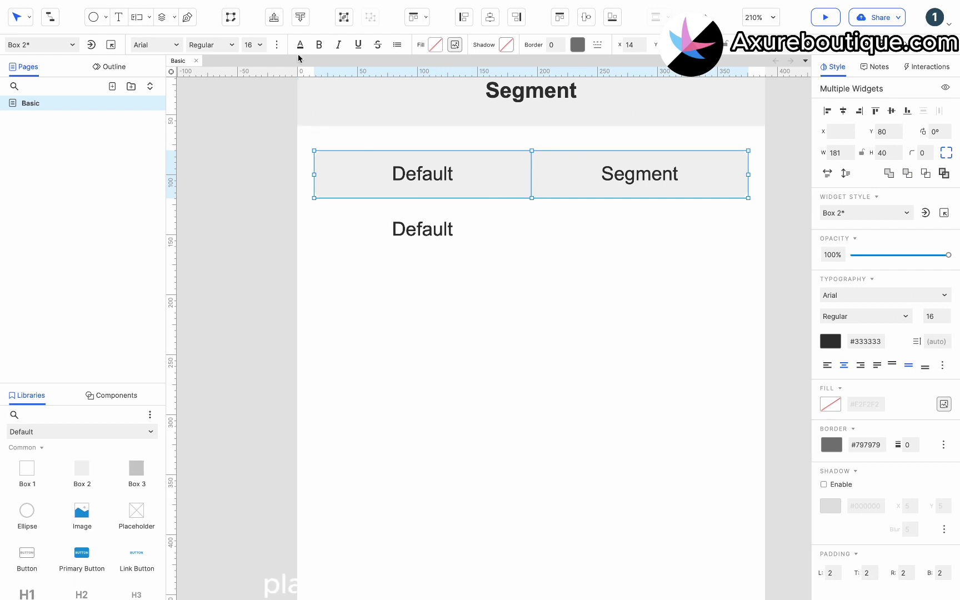
- Delete the text inside the white rectangle below the bar
left_click(426, 229)
double_click(427, 229)
key("BackSpace")
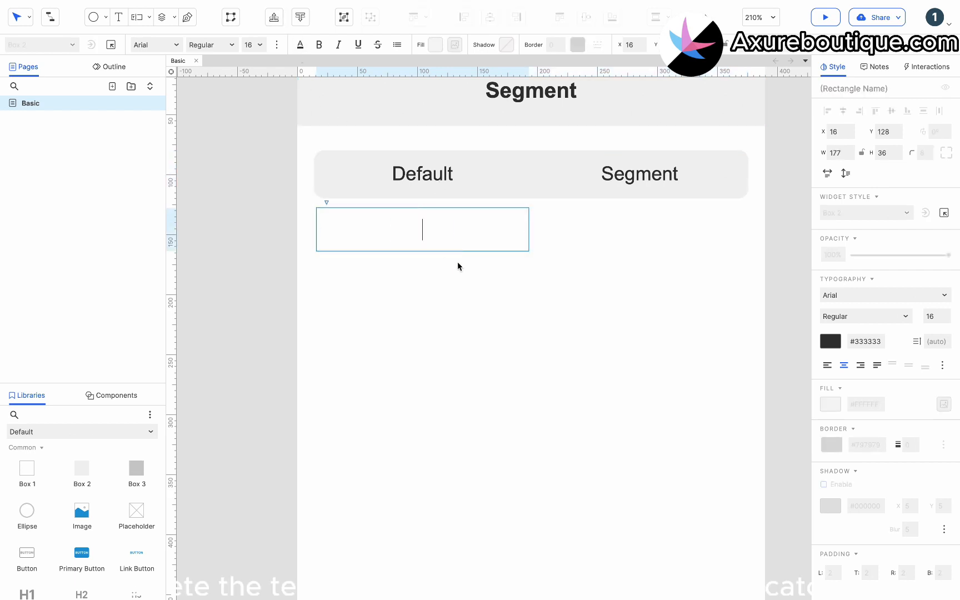
left_click(465, 269)
left_click(433, 225)
key("Escape")
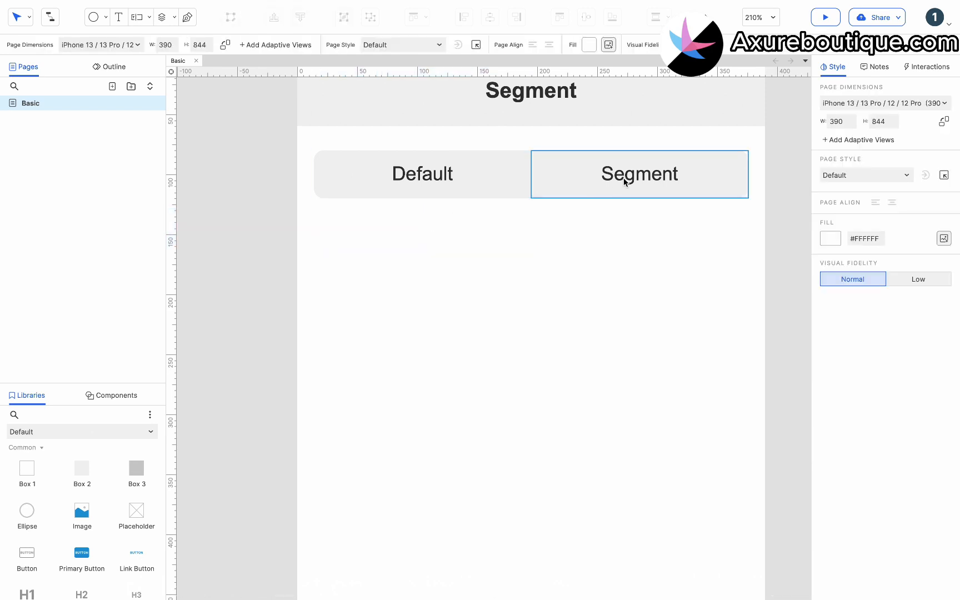
- Move the blank white rectangle up behind the Default label to X 16, Y 96, and name it Indicator
left_click(625, 185)
left_click(471, 231)
left_click_drag(471, 231, 449, 189)
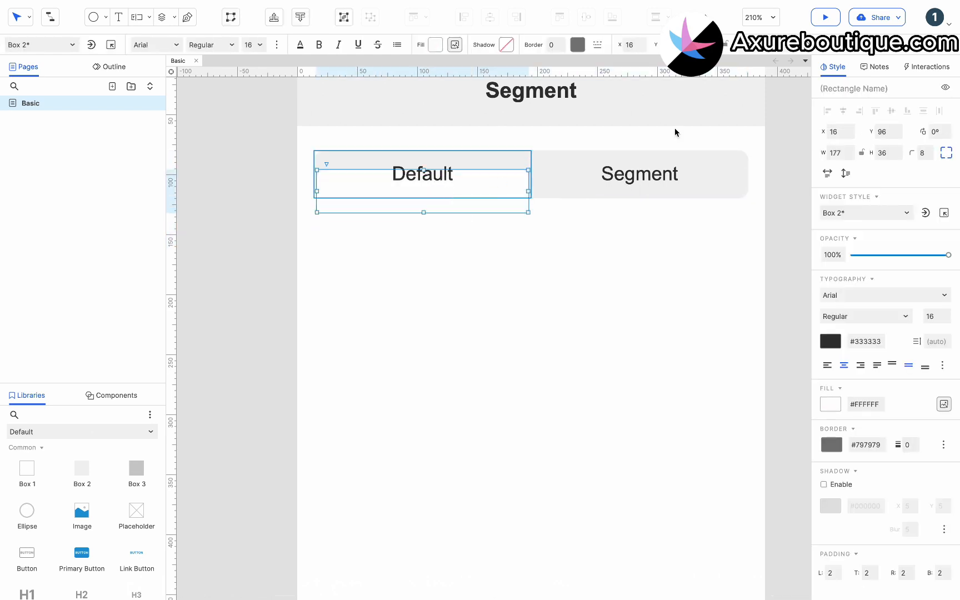
left_click(871, 87)
- Add a Click or Tap interaction to the Segment button with a Move action targeting Indicator
left_click(661, 169)
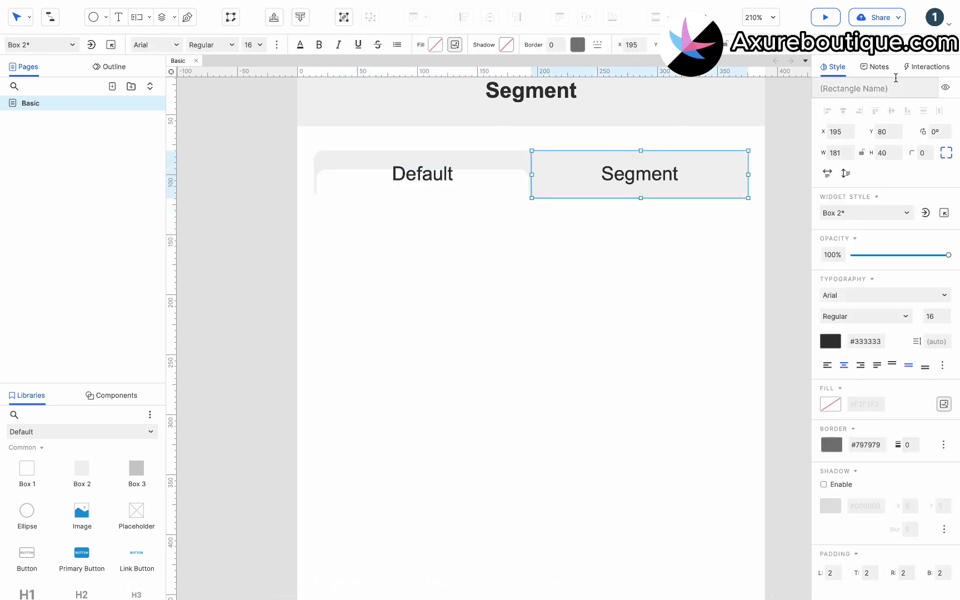
left_click(926, 67)
left_click(873, 133)
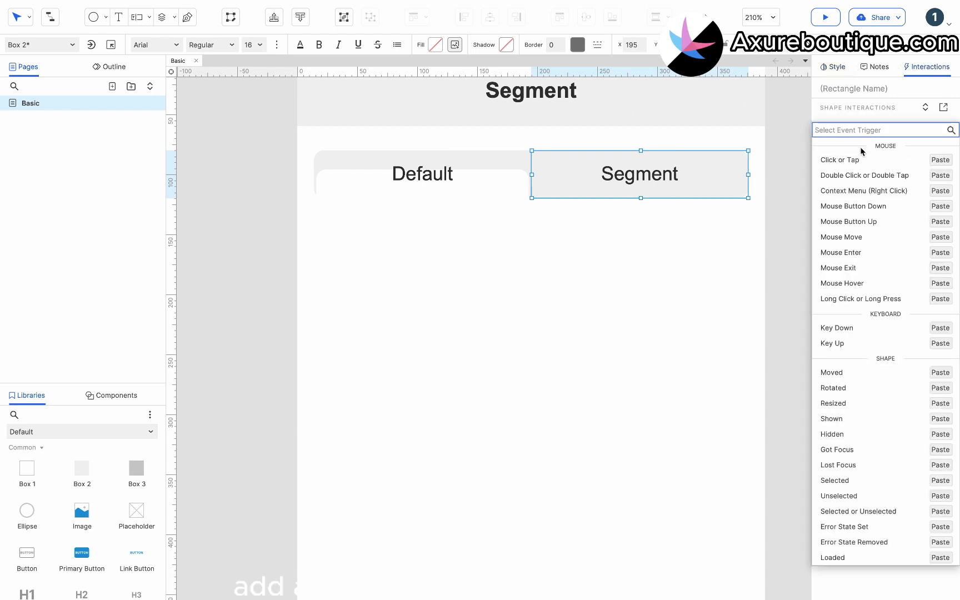
left_click(859, 160)
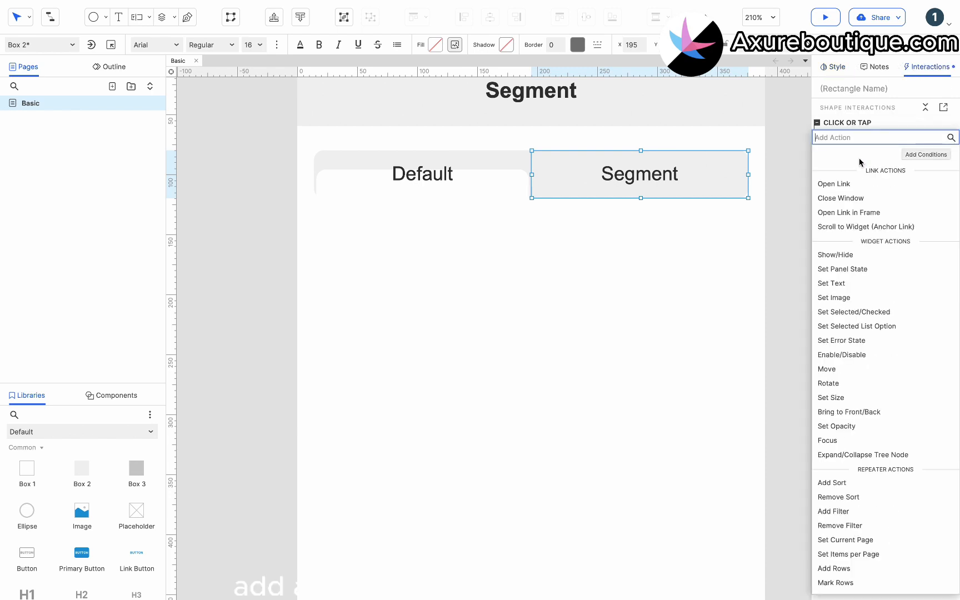
left_click(831, 369)
left_click(854, 273)
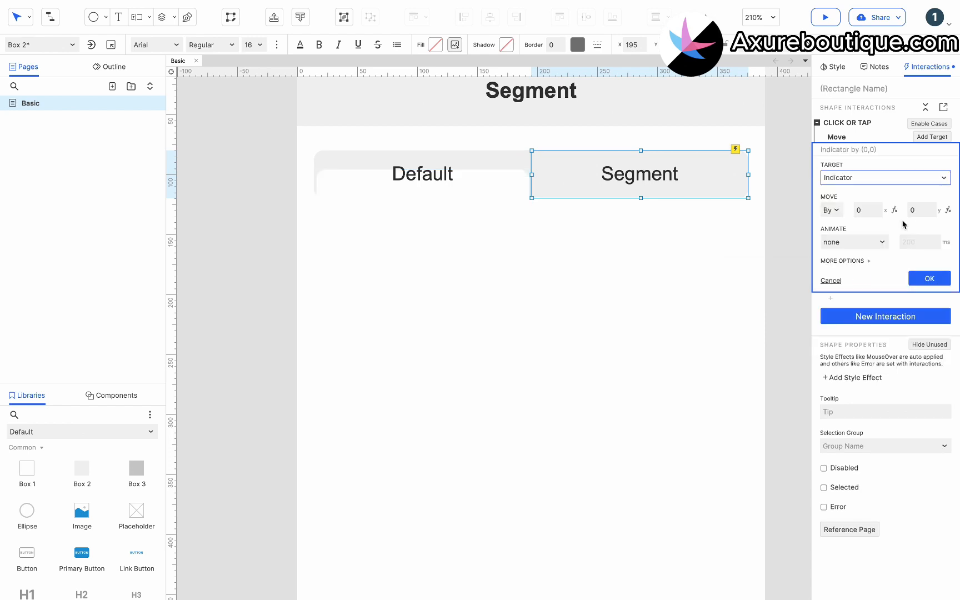
- Set the Indicator's Move action to To, with x as the [[This.x]] expression and y left blank
left_click(871, 210)
left_click(917, 210)
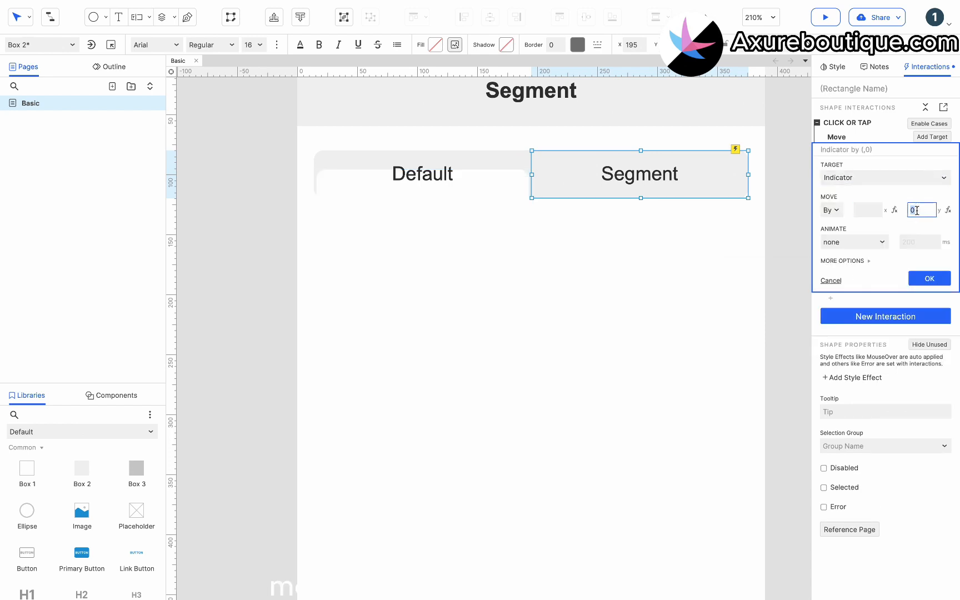
left_click(831, 210)
left_click(831, 225)
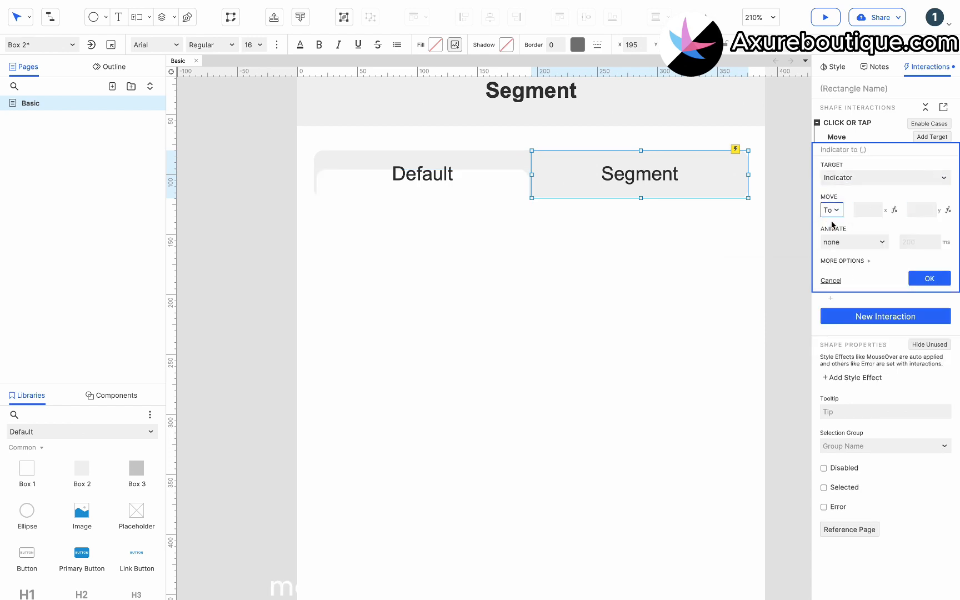
left_click(894, 210)
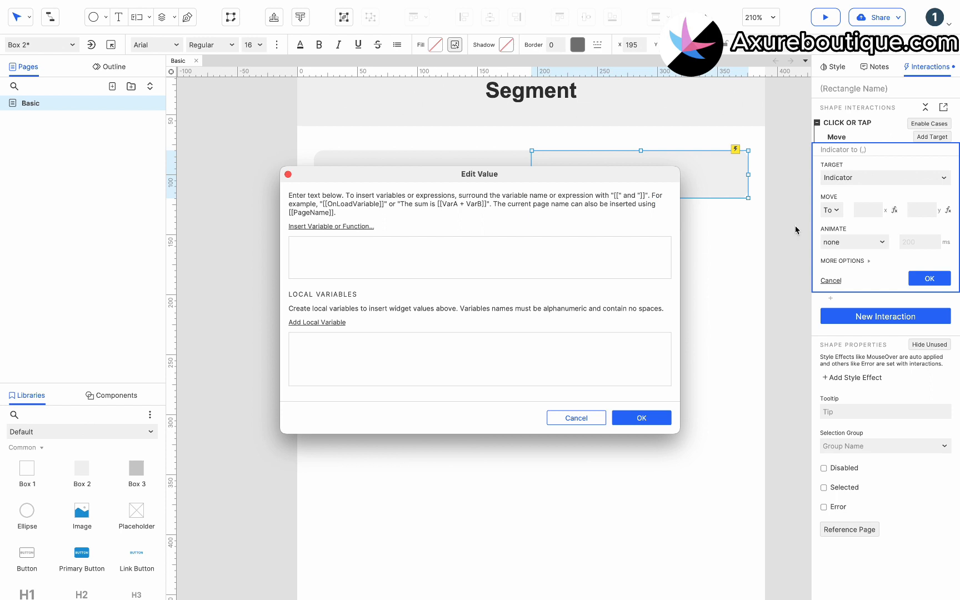
left_click(328, 227)
left_click(312, 304)
left_click(654, 417)
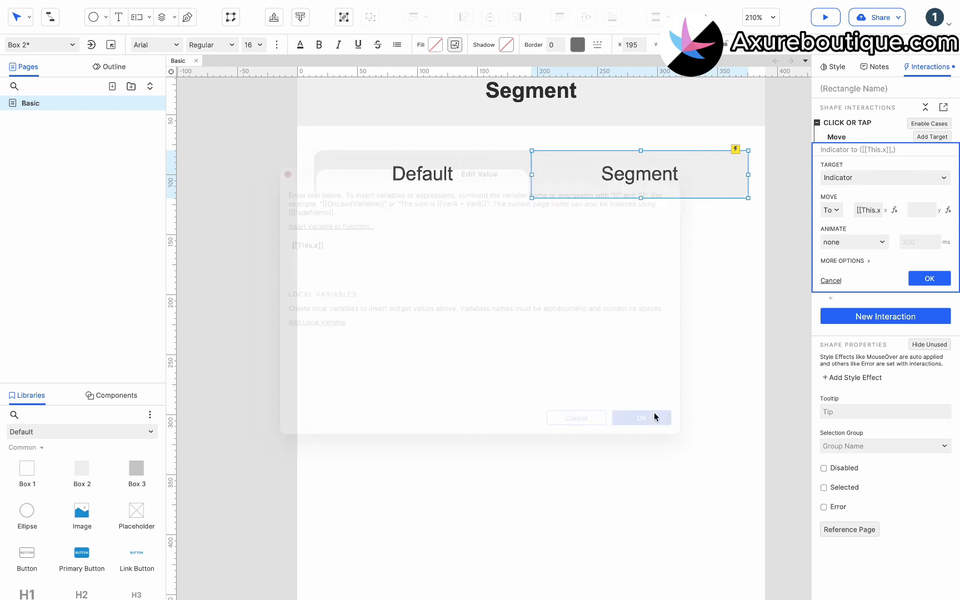
- Animate the Indicator's move as linear over 200 ms and save the action
left_click(855, 243)
left_click(838, 280)
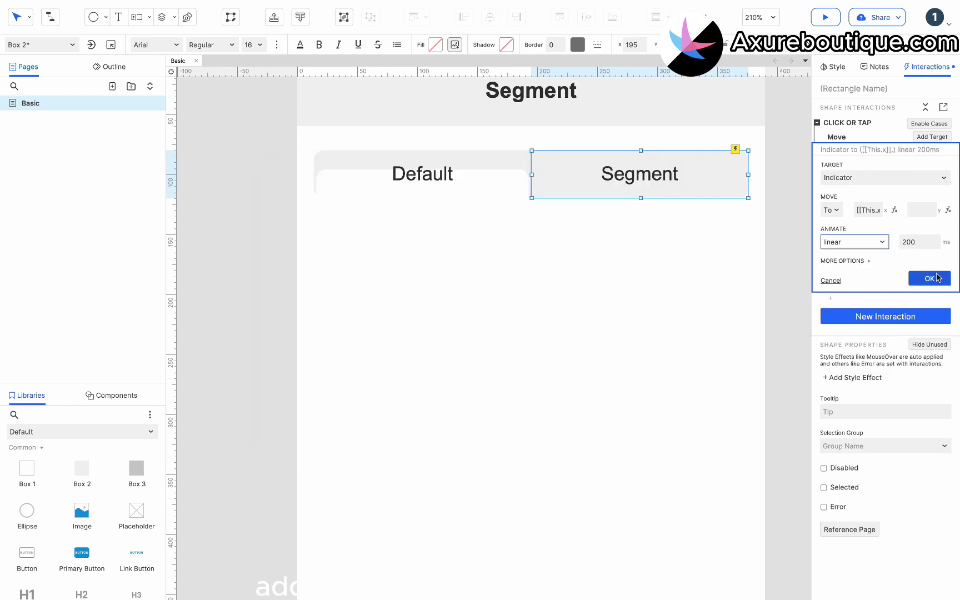
left_click(929, 279)
- Paste the Segment button's interaction onto the Default button and center the Indicator vertically in the bar behind the Default label
left_click(454, 182)
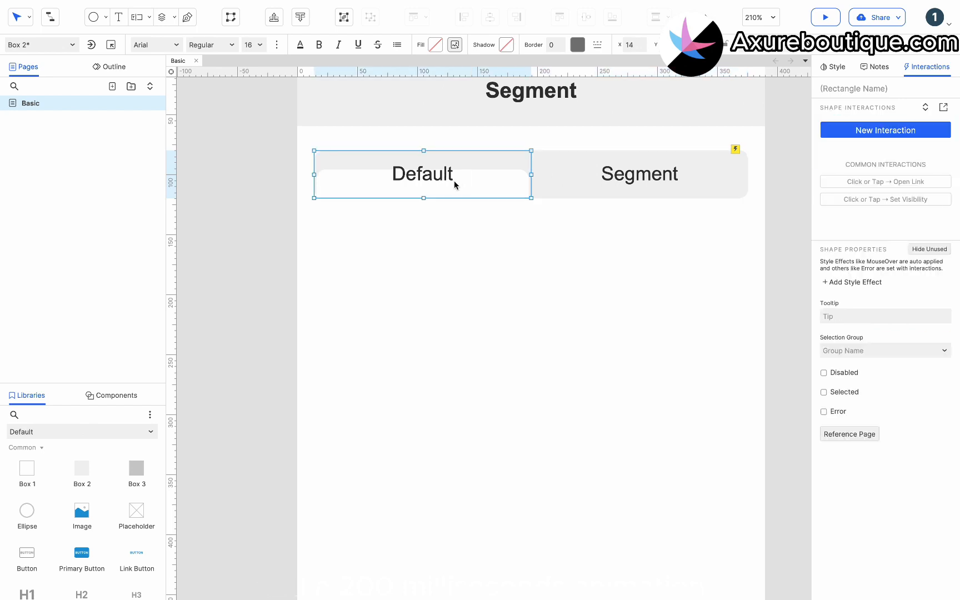
key("ctrl+v")
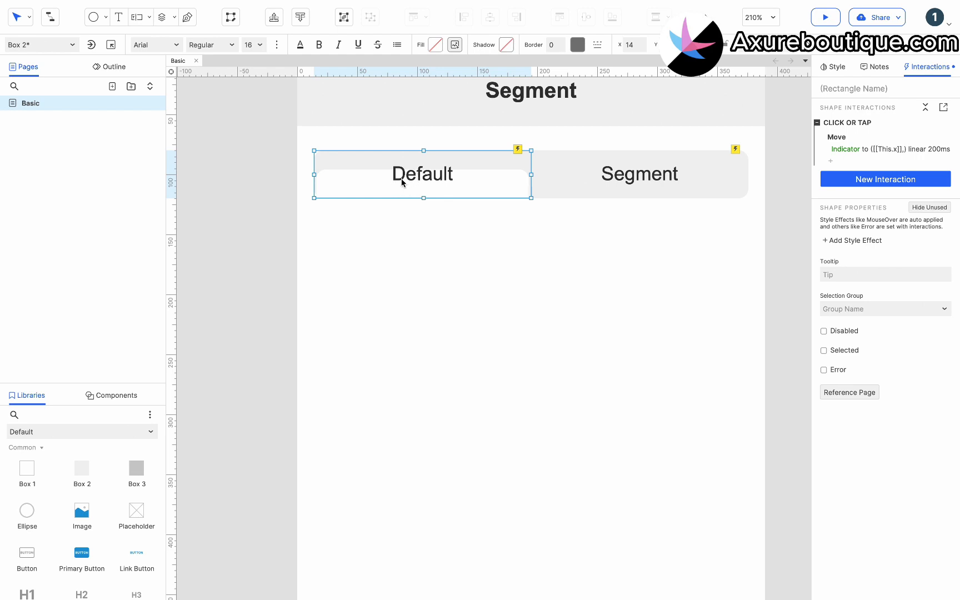
left_click(393, 227)
left_click_drag(389, 201, 382, 179)
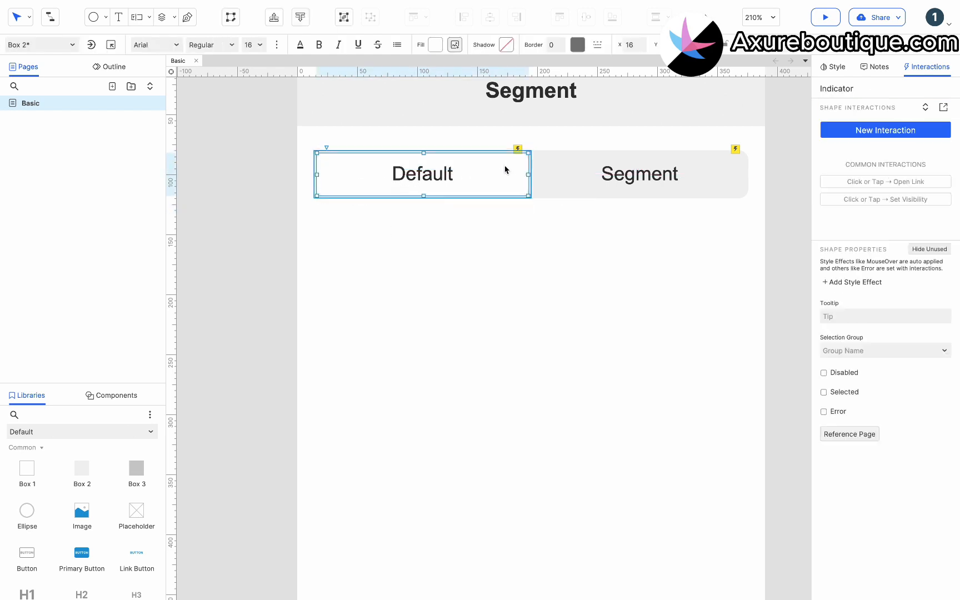
- Preview the prototype in the browser, test switching between Segment and Default, and return to the Axure editor
left_click(798, 151)
key("super+period")
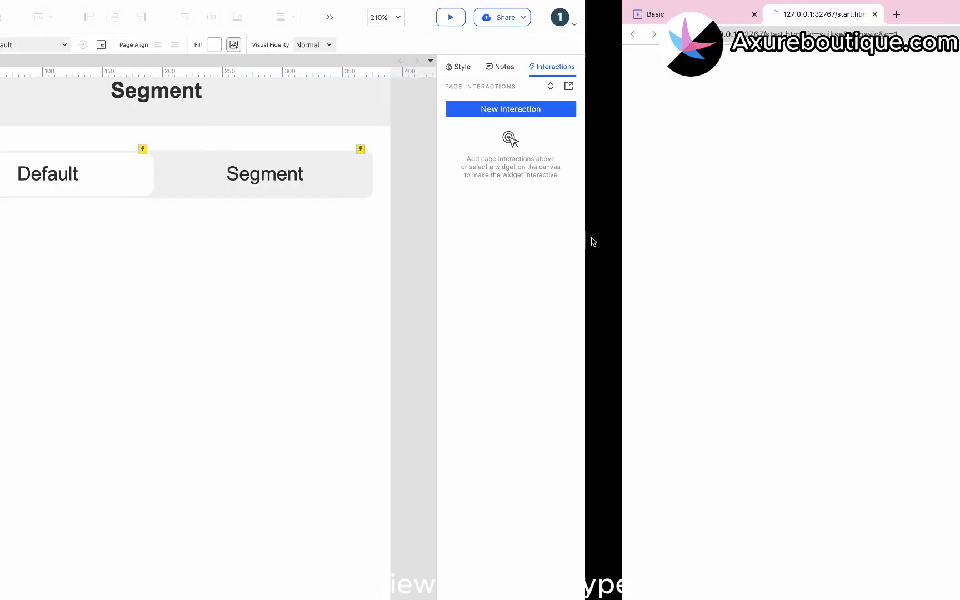
left_click(586, 149)
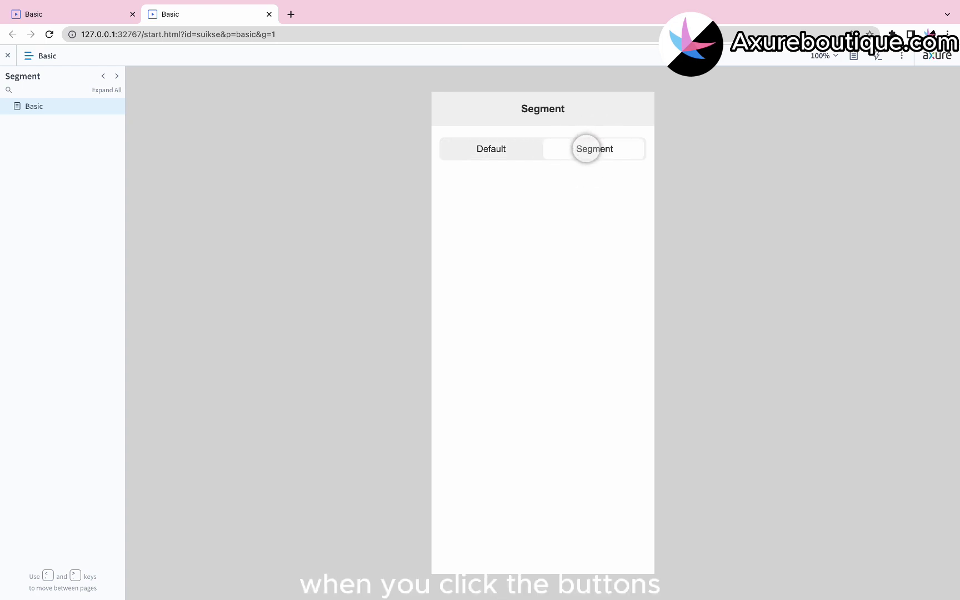
left_click(491, 149)
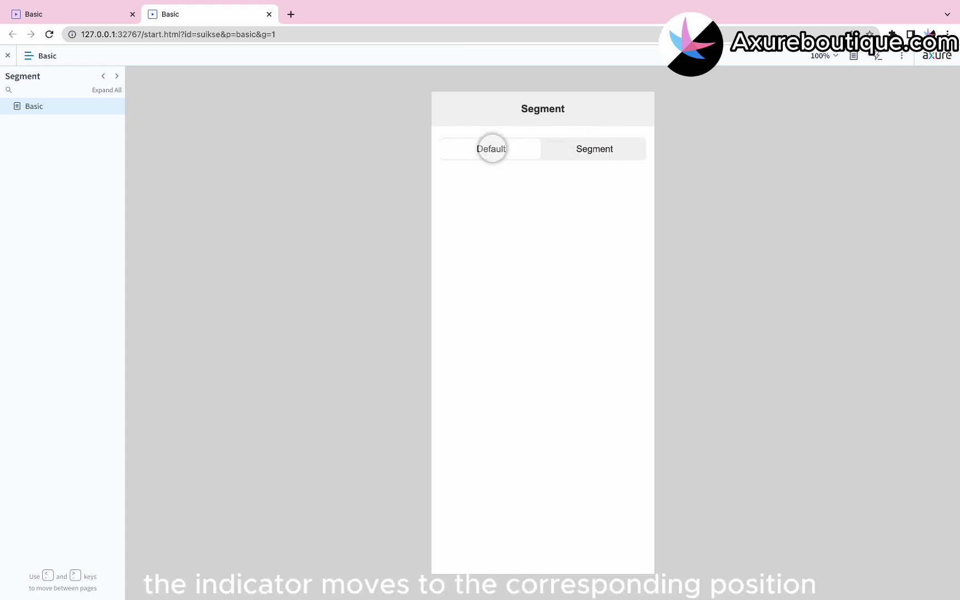
left_click(596, 148)
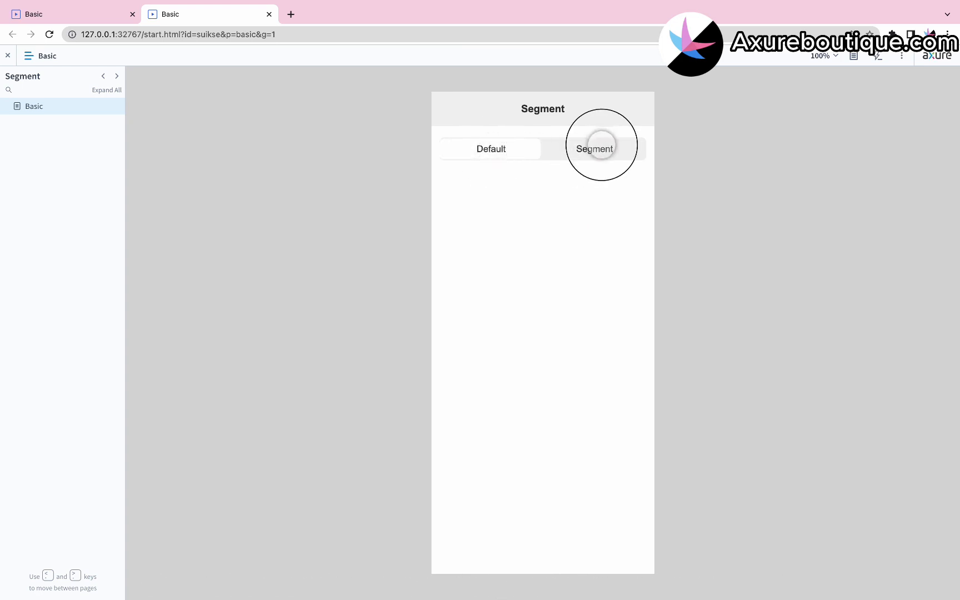
key("ctrl+Left")
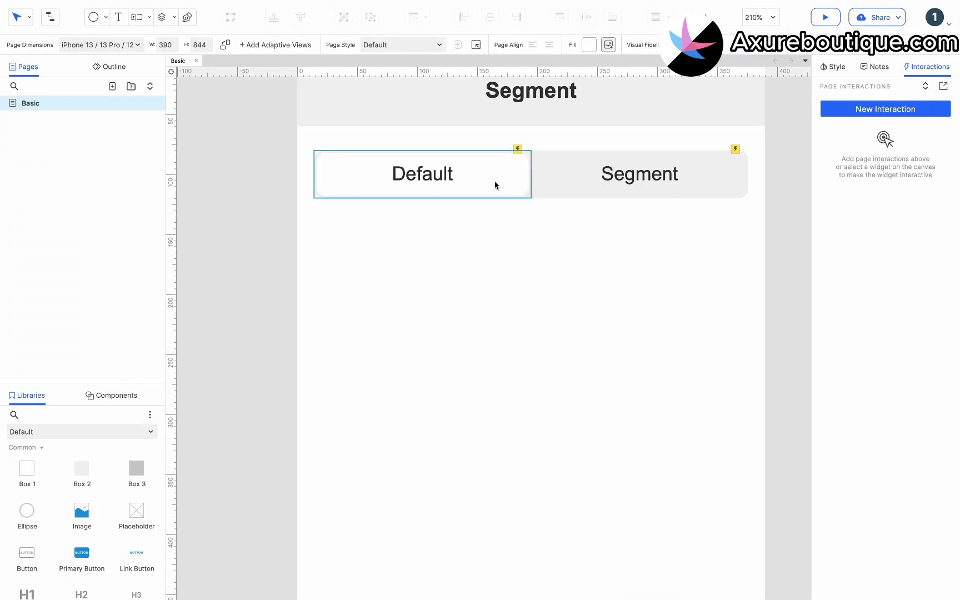
- Move the Default label below the bar and change the bar's fill to a slightly darker light grey
left_click(472, 180)
left_click_drag(449, 171, 449, 229)
left_click(467, 171)
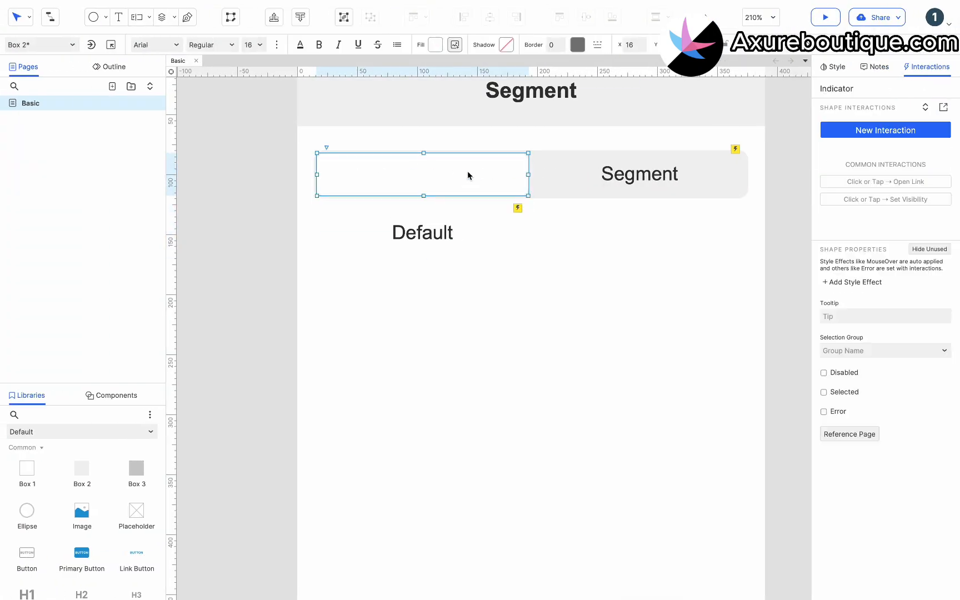
left_click(578, 172)
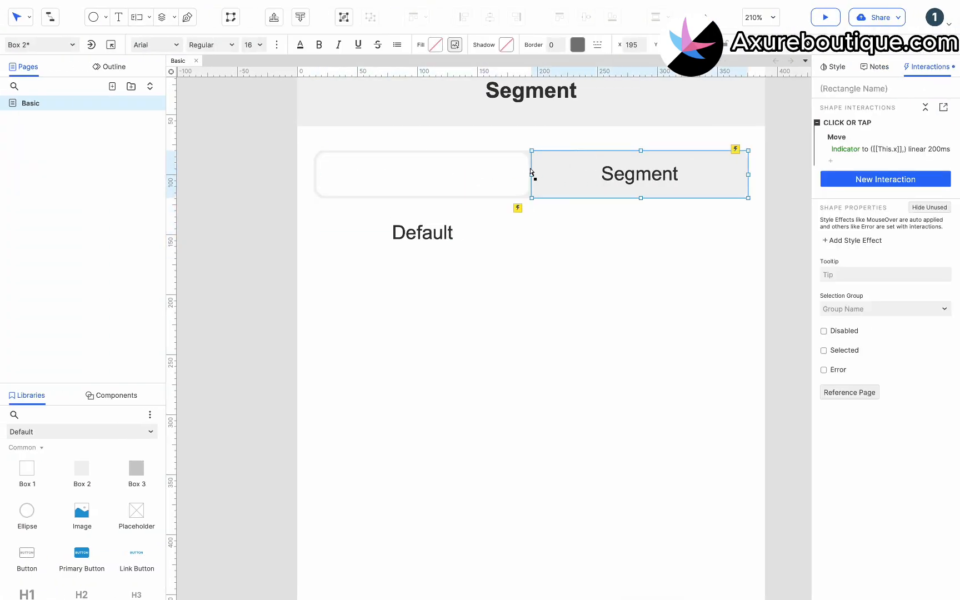
left_click(586, 172)
left_click(439, 49)
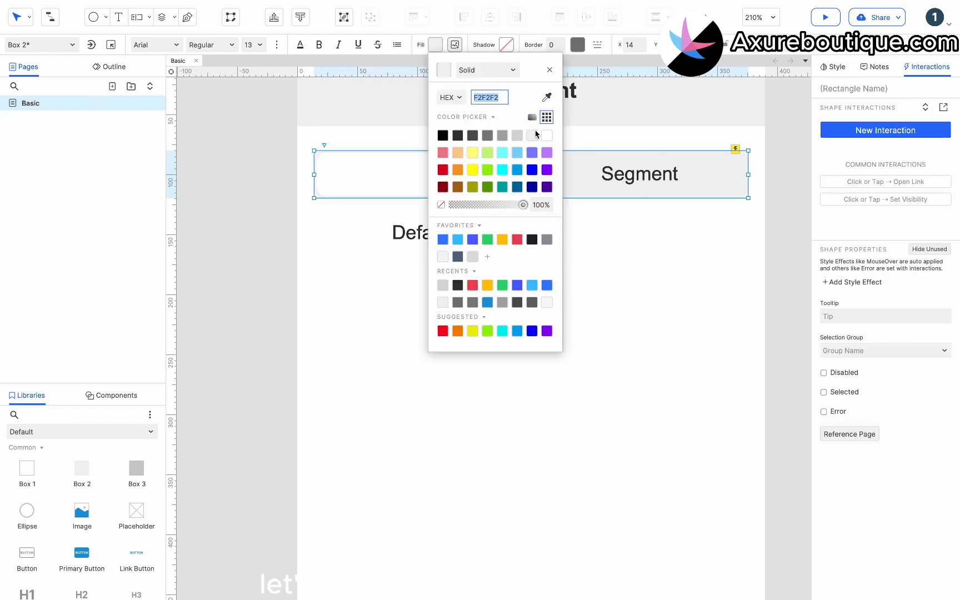
left_click(517, 135)
left_click(532, 118)
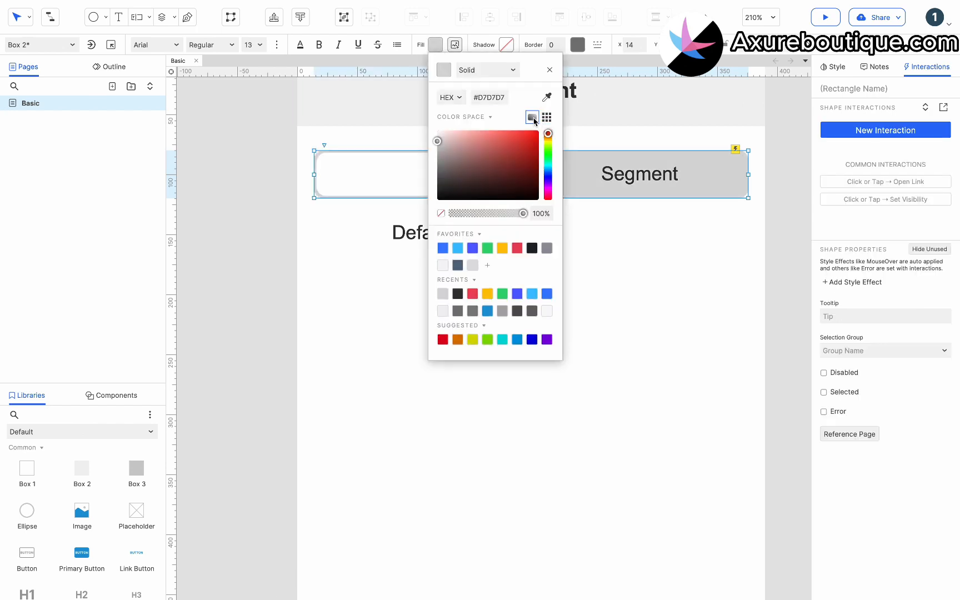
left_click_drag(454, 142, 438, 133)
- Move the Default label back over the white Indicator inside the bar
left_click_drag(411, 181, 407, 170)
left_click(480, 222)
scroll(480, 223, "down", 3)
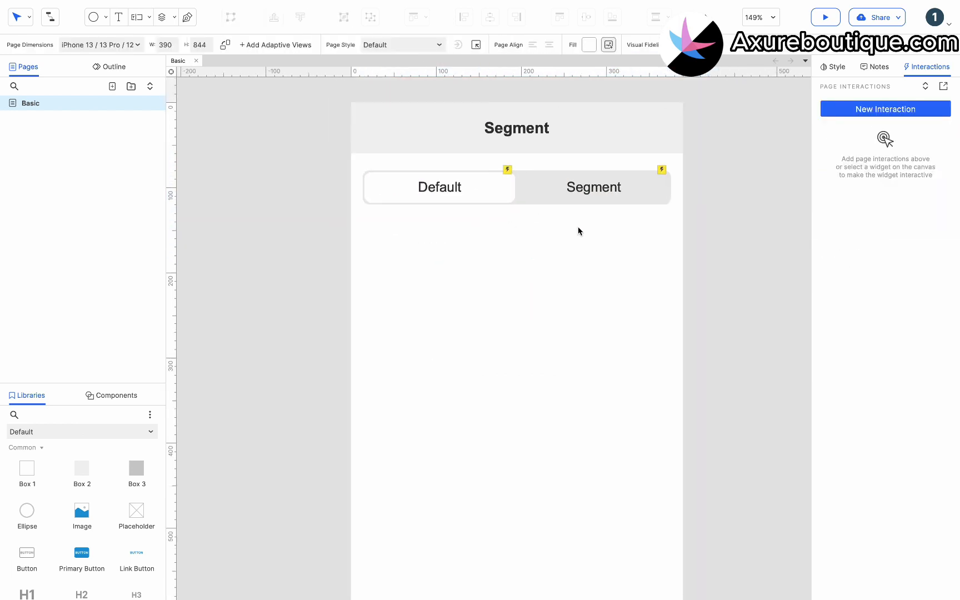
- Duplicate the whole segmented control below the original and shift the copied Segment label down off its bar
left_click_drag(639, 250, 373, 196)
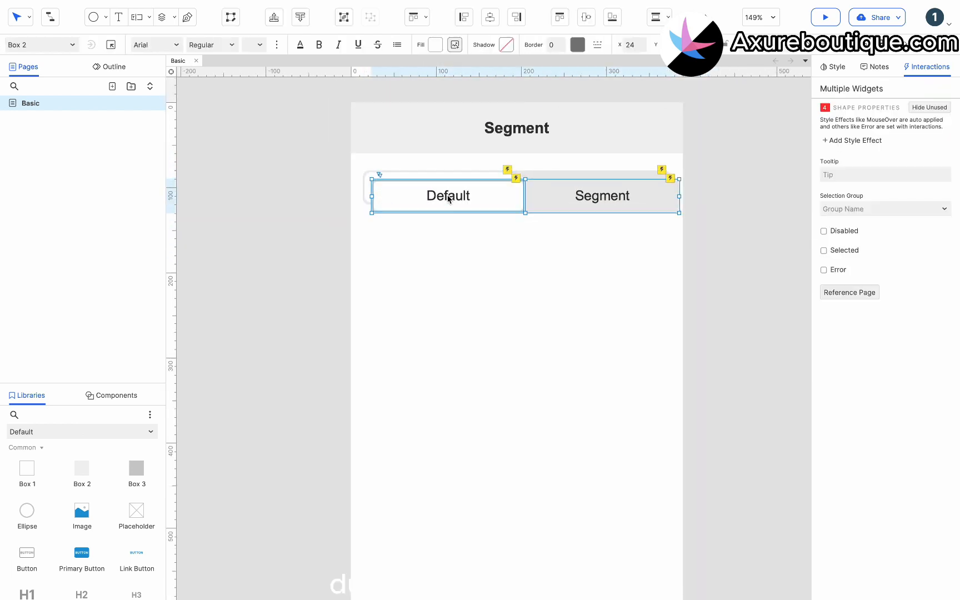
left_click_drag(439, 191, 437, 255)
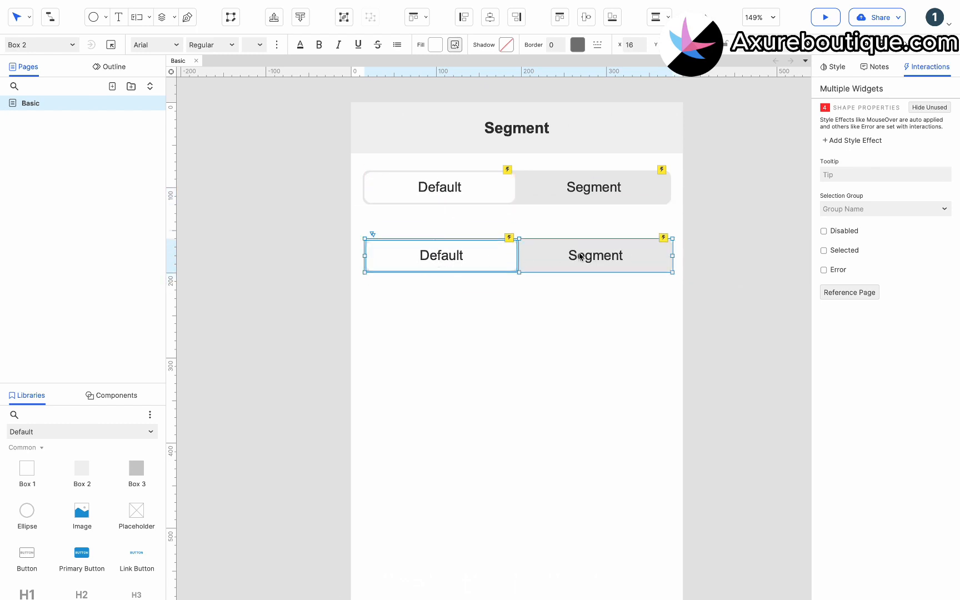
left_click(568, 255)
left_click_drag(571, 259, 571, 283)
- Add a Disabled style effect to the copied grey bar with the fill color #F2F2F2
left_click(585, 257)
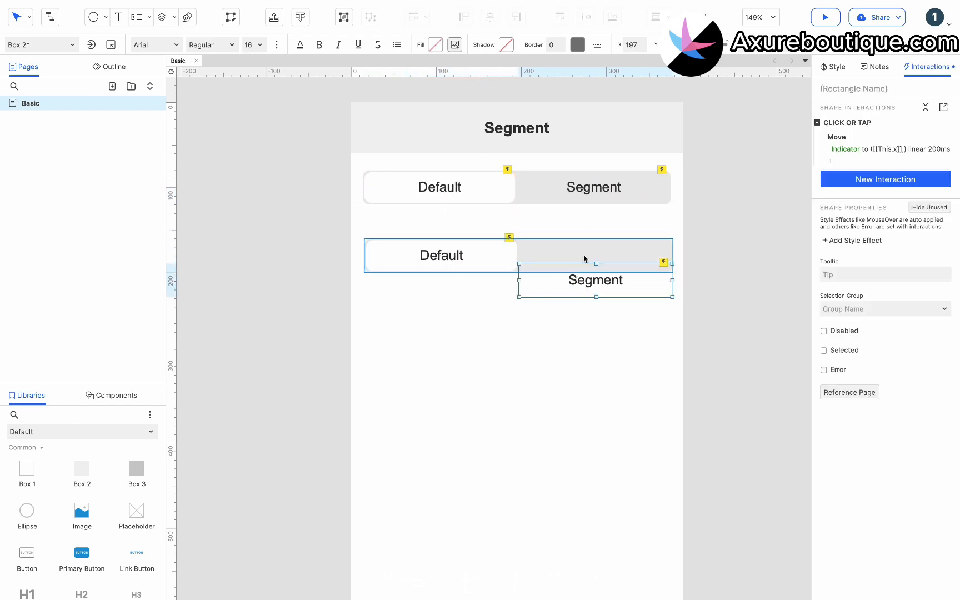
left_click(858, 282)
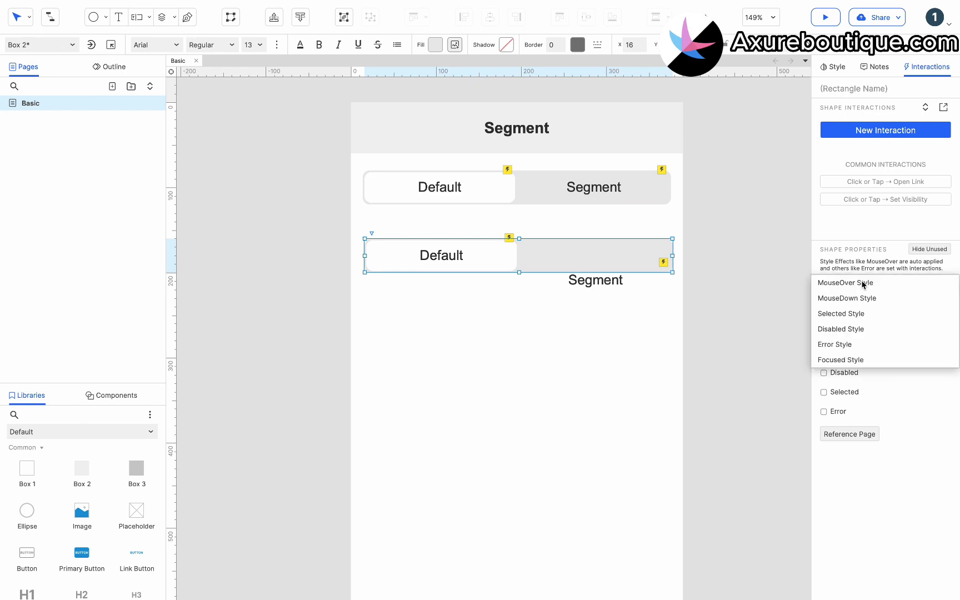
left_click(857, 327)
left_click(837, 320)
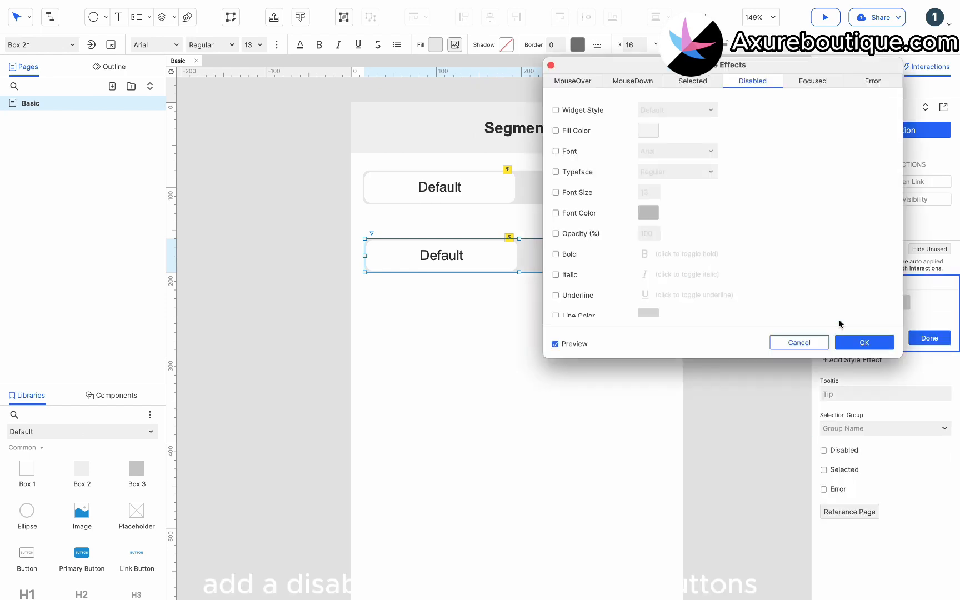
left_click(577, 130)
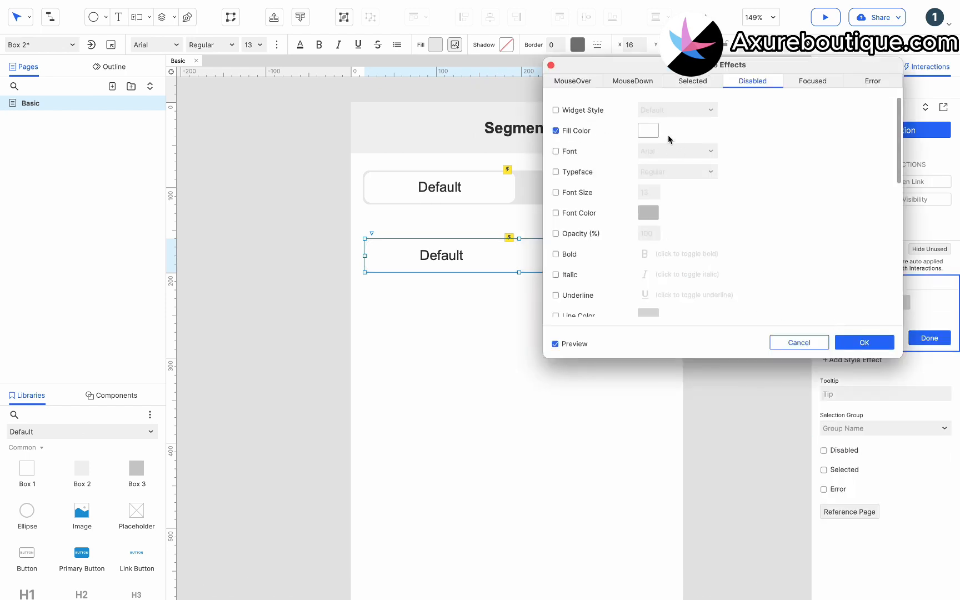
left_click(648, 131)
left_click(741, 221)
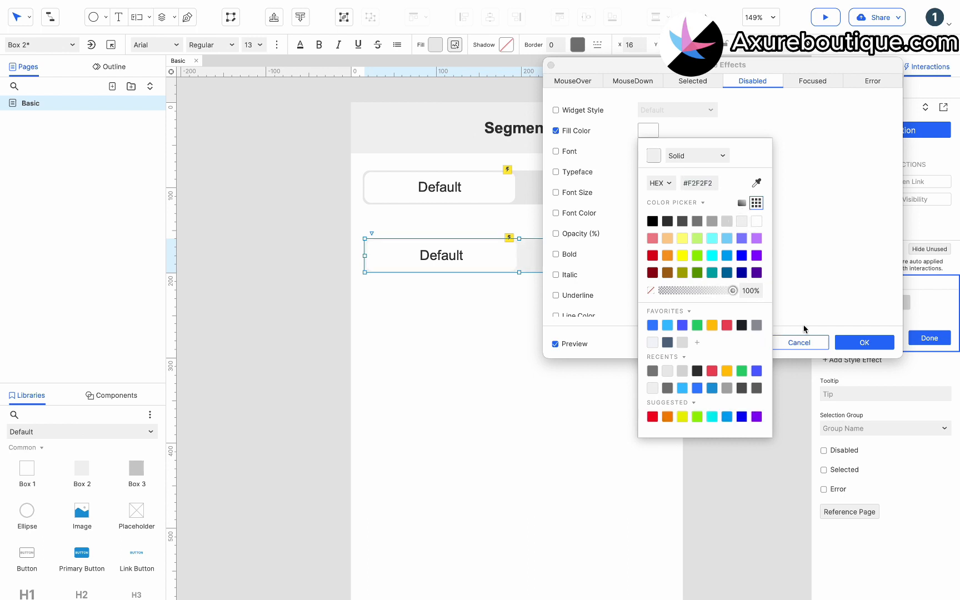
left_click(861, 343)
left_click(863, 342)
left_click(924, 338)
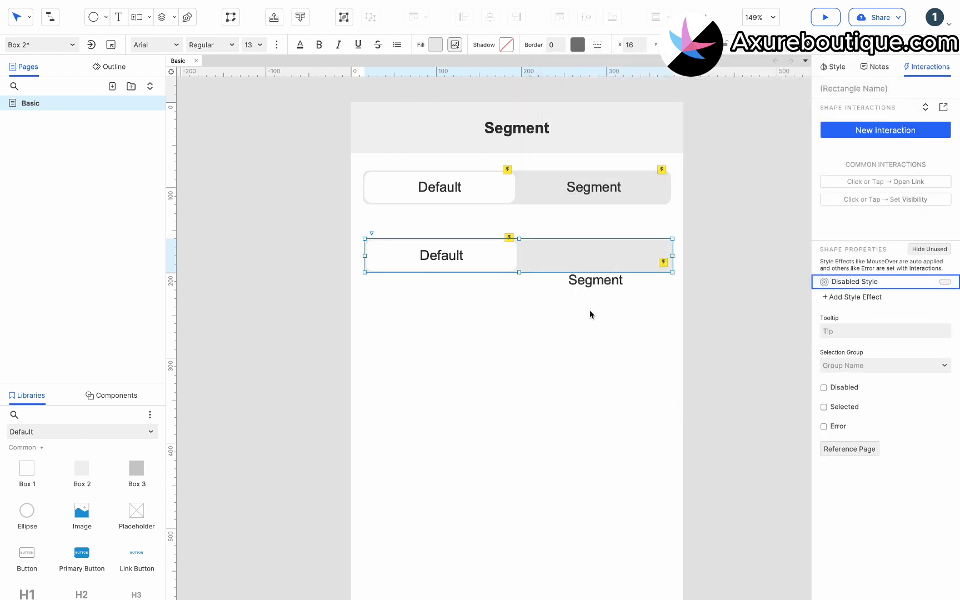
- Realign the copied Segment label, Default label and Indicator inside the lower bar
left_click(584, 280)
mouse_move(585, 281)
left_mouse_down()
mouse_move(582, 254)
mouse_move(583, 262)
left_mouse_up()
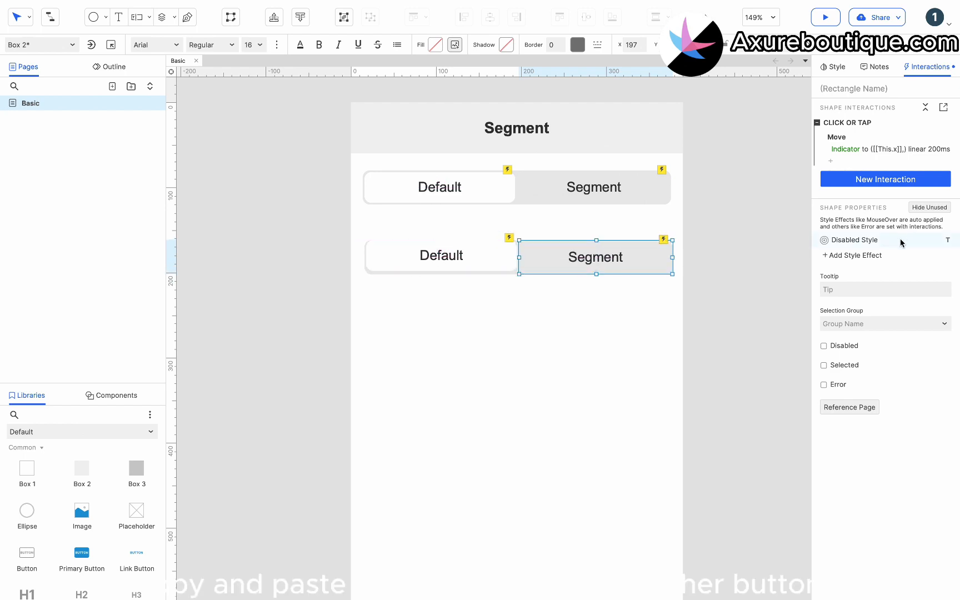
left_click(465, 266)
left_click_drag(465, 266, 466, 317)
left_click(465, 262)
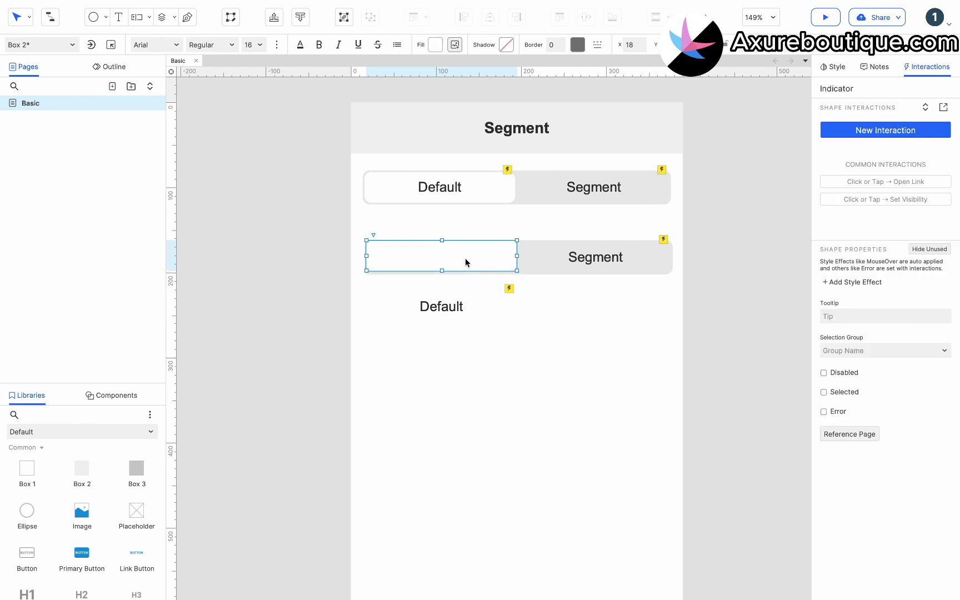
mouse_move(463, 257)
left_mouse_down()
mouse_move(467, 283)
mouse_move(457, 260)
mouse_move(445, 259)
left_mouse_up()
left_click(464, 257)
left_click(453, 317)
- Seat the Indicator back in the lower bar and add a Disabled style effect to it with the fill color #F2F2F2
left_click(457, 282)
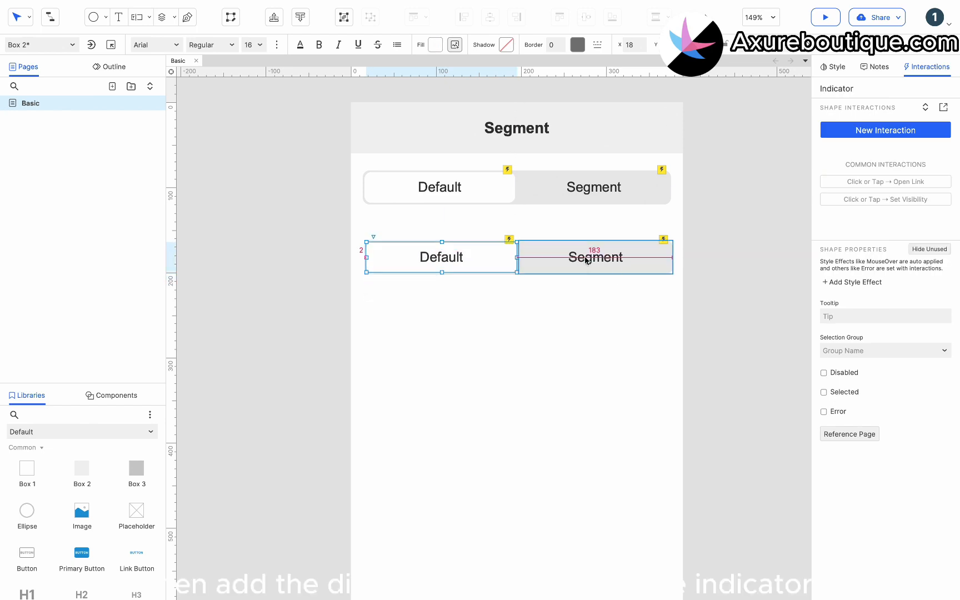
left_click(848, 281)
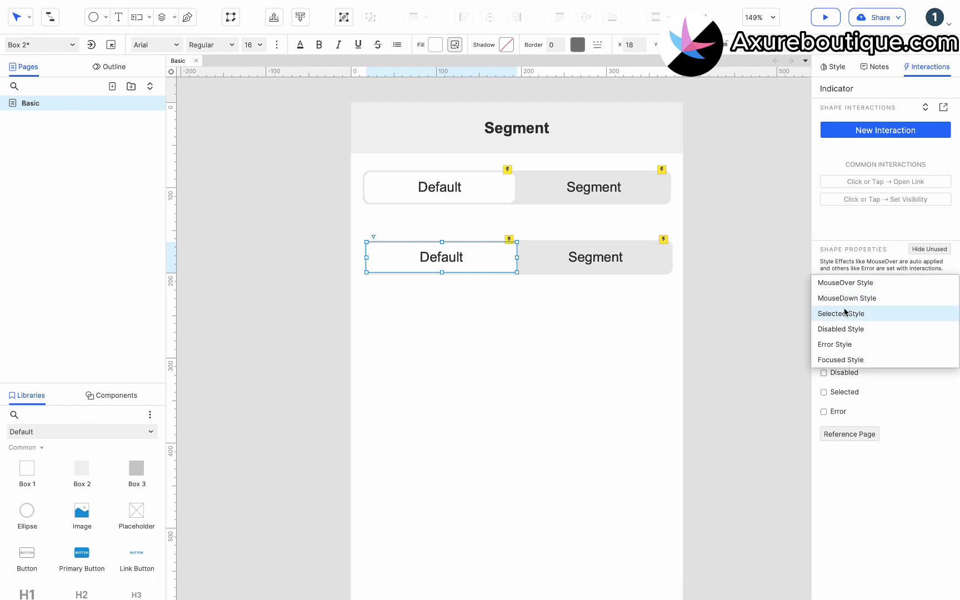
left_click(840, 330)
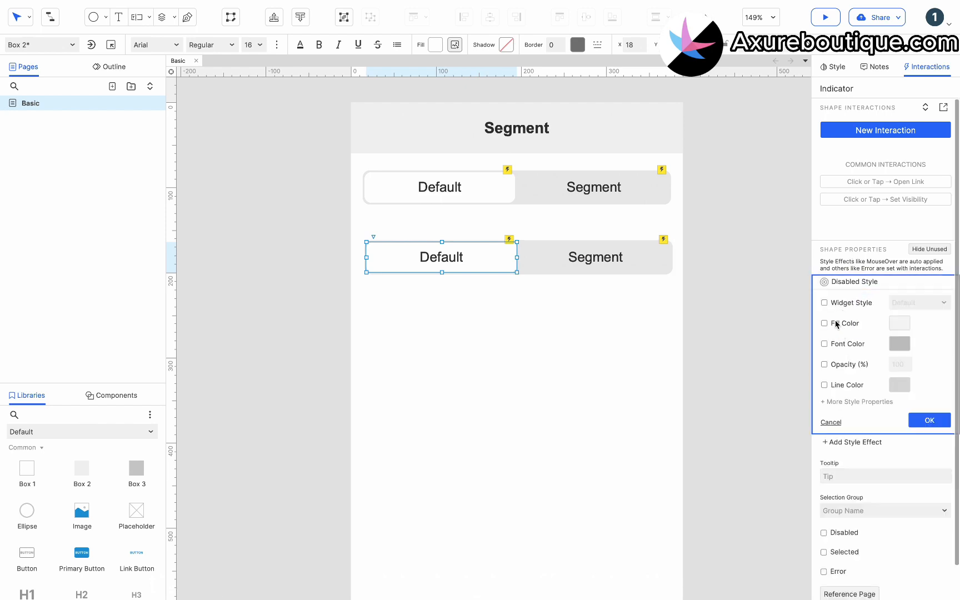
left_click(899, 323)
left_click(927, 379)
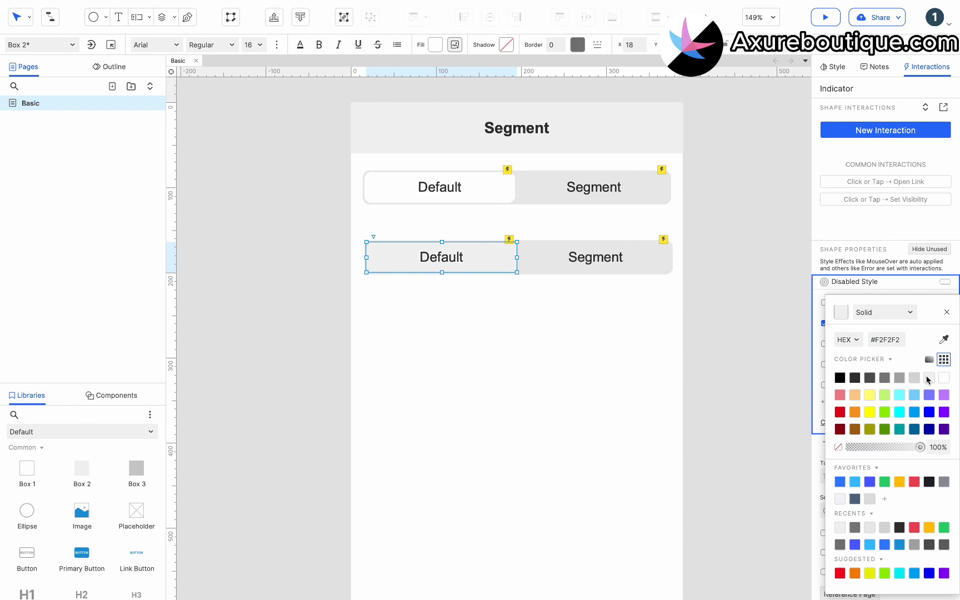
left_click(574, 312)
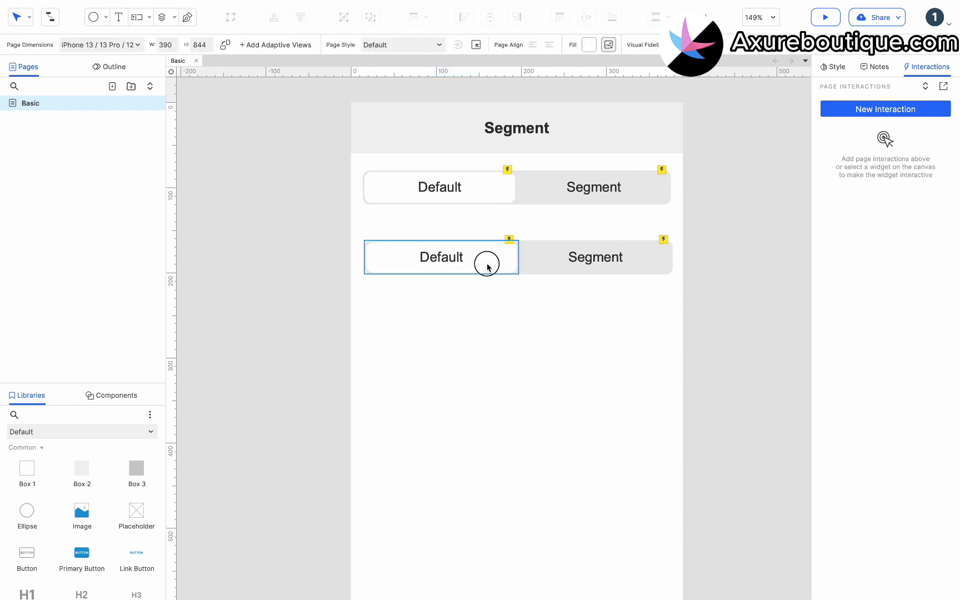
- Select all widgets of the lower segmented control and set them to Disabled
left_click(484, 265)
left_click(589, 295)
left_click_drag(636, 311, 382, 232)
right_click(457, 265)
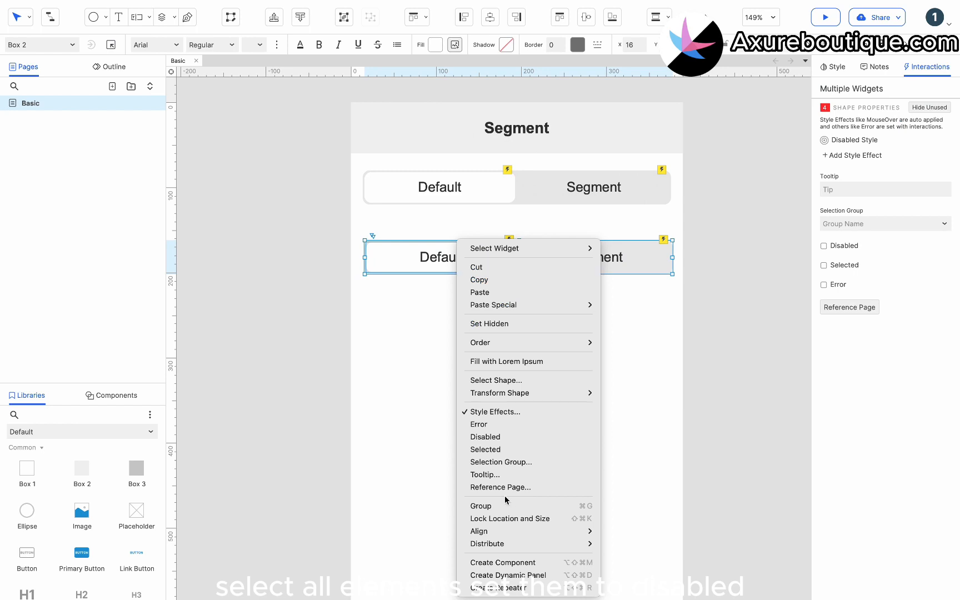
left_click(508, 436)
left_click(540, 320)
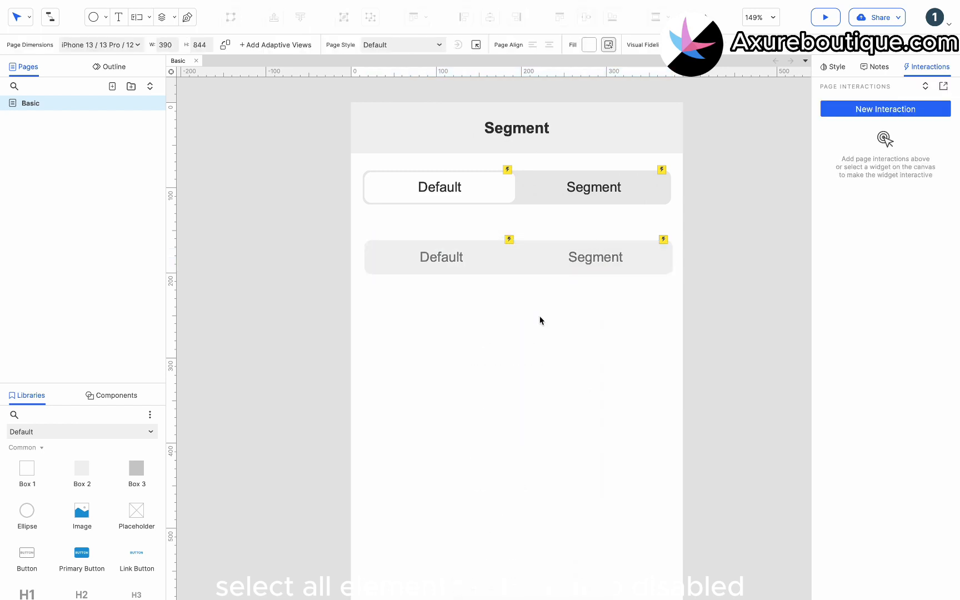
- Darken the lower Indicator's Disabled style fill to about #E6E6E6 and put the Default label back over it
left_click(488, 259)
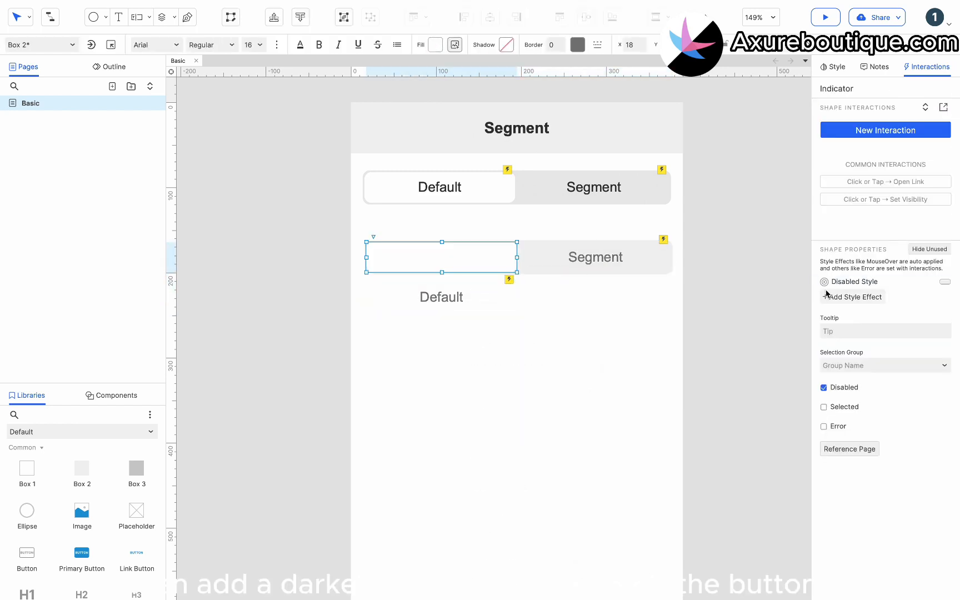
left_click(850, 282)
left_click(900, 302)
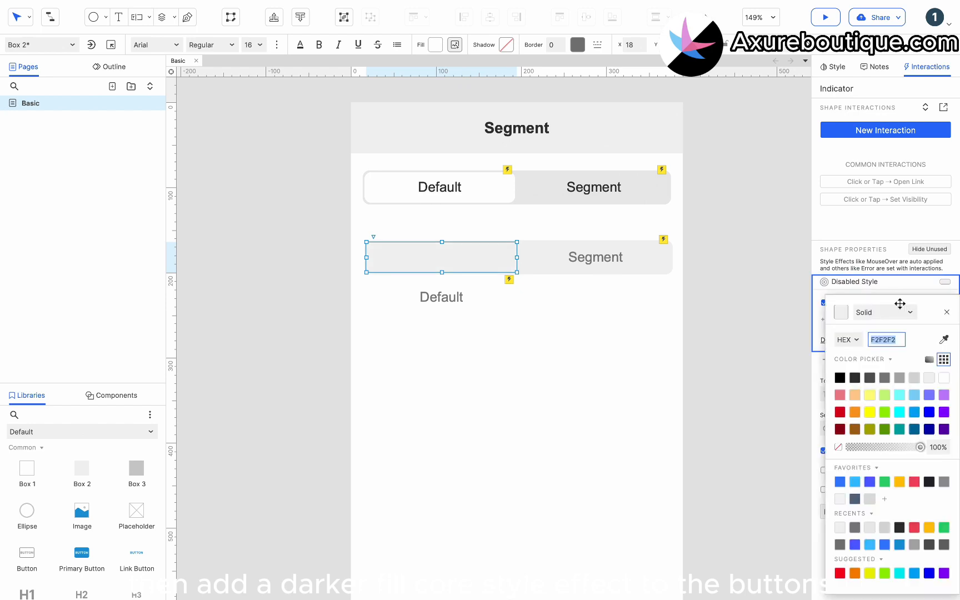
left_click(917, 380)
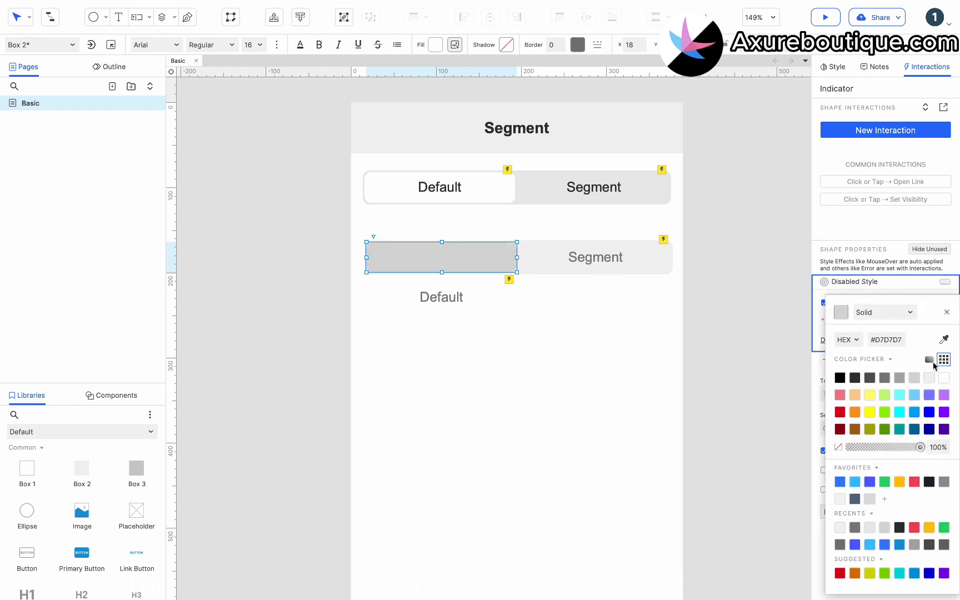
left_click(929, 361)
left_click(834, 379)
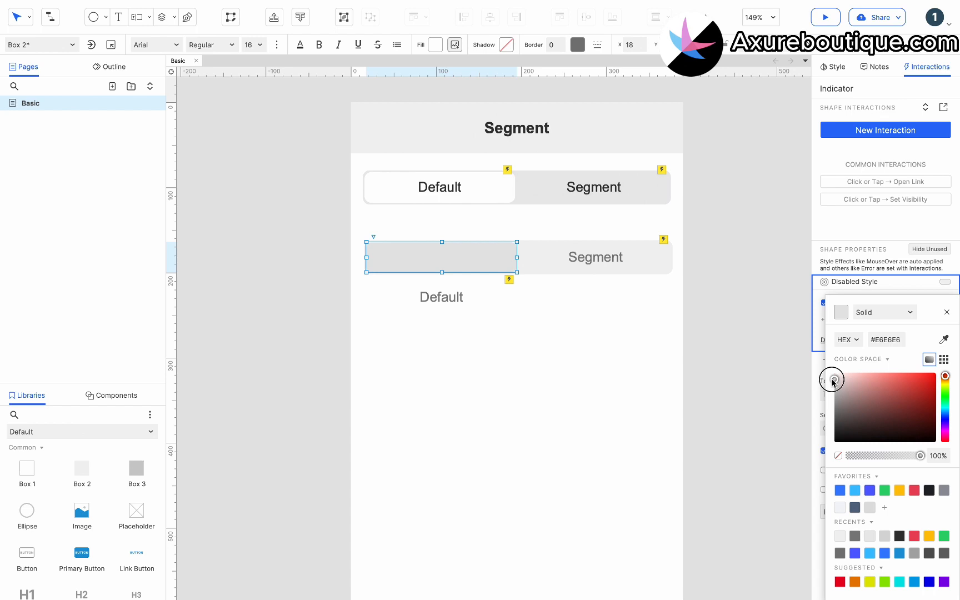
left_click(434, 317)
left_click_drag(441, 303, 439, 258)
- Change the lower Default label's text to Disabled and move the whole lower control up closer to the original
left_click(489, 320)
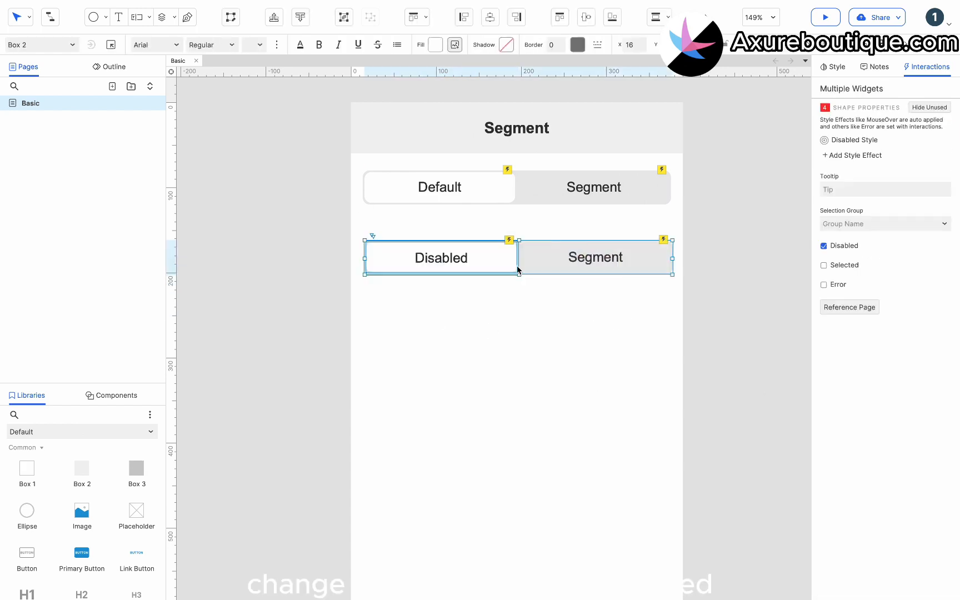
scroll(515, 251, "down", 3)
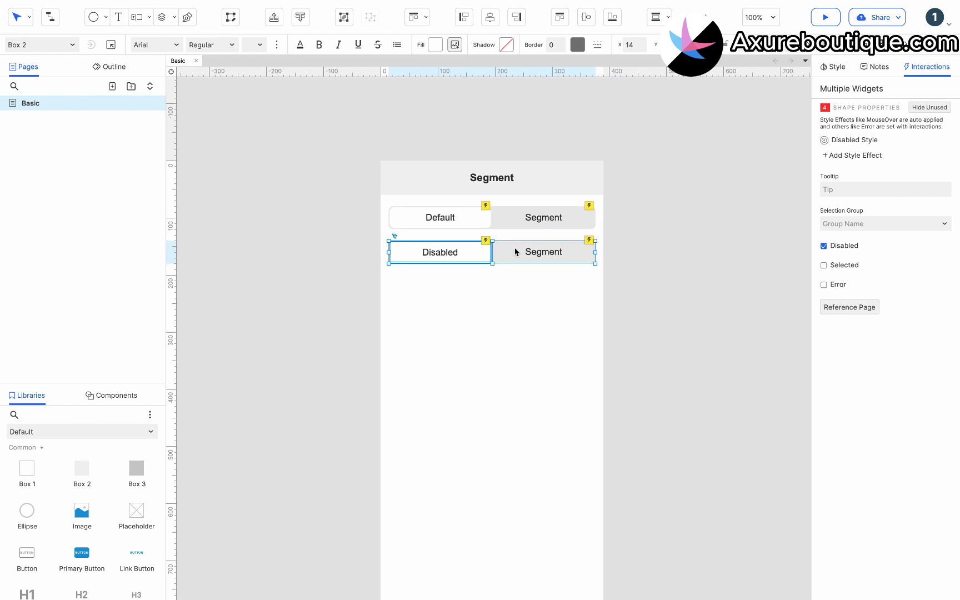
- Duplicate the Basic page and name the copy Horizontal scroll
right_click(89, 107)
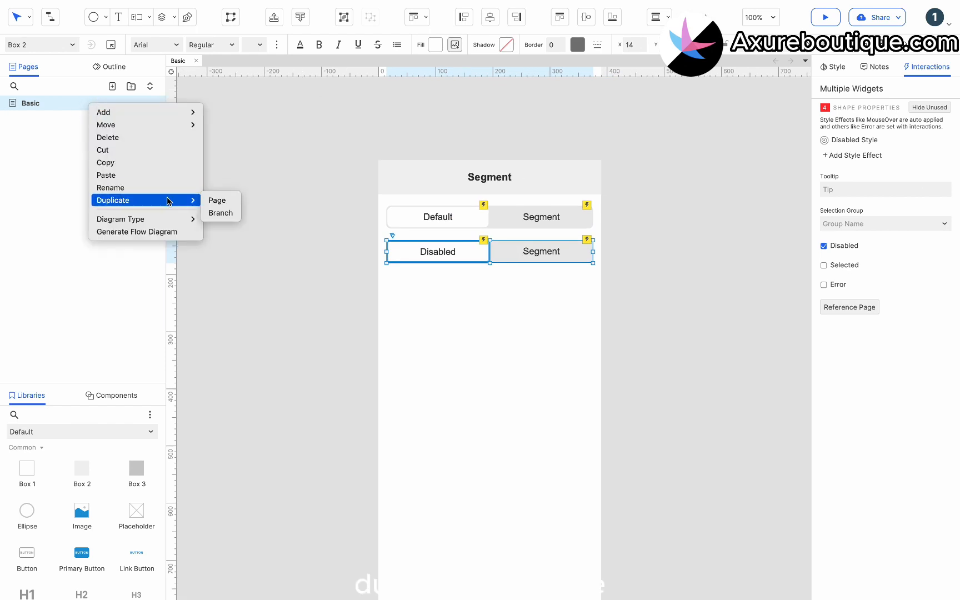
left_click(220, 213)
type("Horizontal scroll")
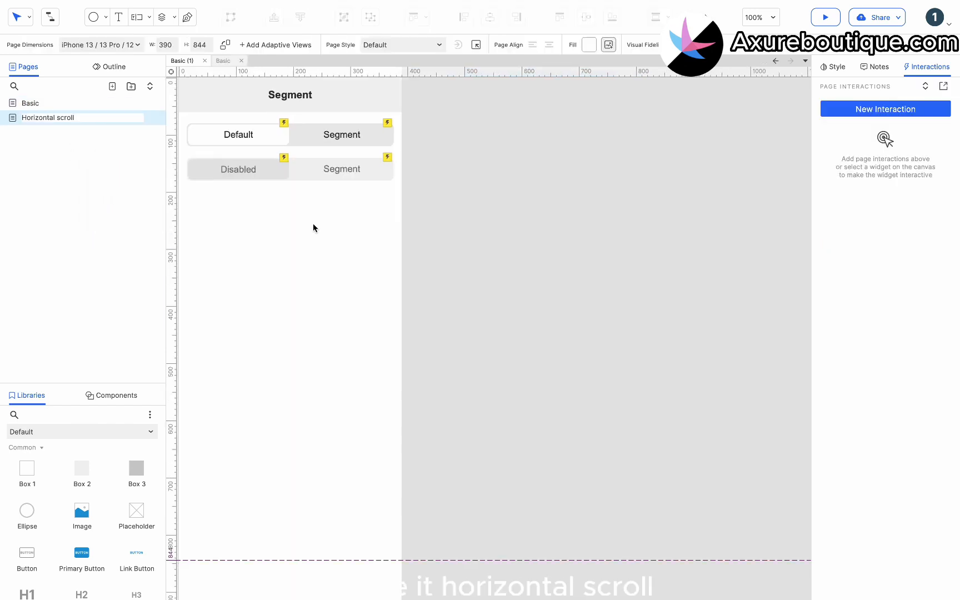
scroll(313, 223, "left", 3)
left_click(308, 216)
- Delete the lower disabled segmented control from the Horizontal scroll page
scroll(307, 216, "up", 2)
left_click_drag(269, 230, 517, 287)
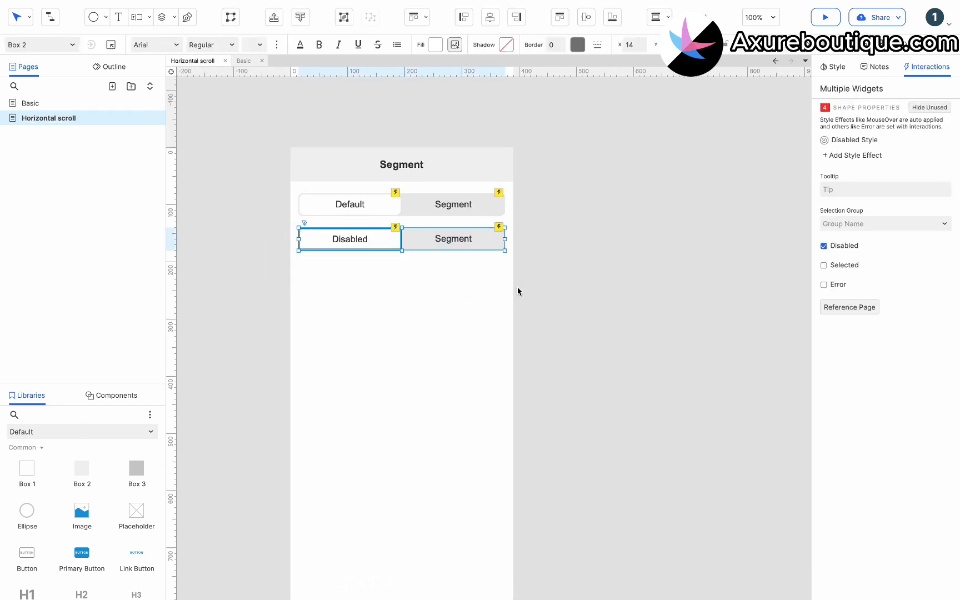
key("Delete")
- Delete the Default and Segment labels, and shrink the Indicator to about 44 px wide just below the bar
left_click(375, 209)
scroll(370, 209, "up", 3)
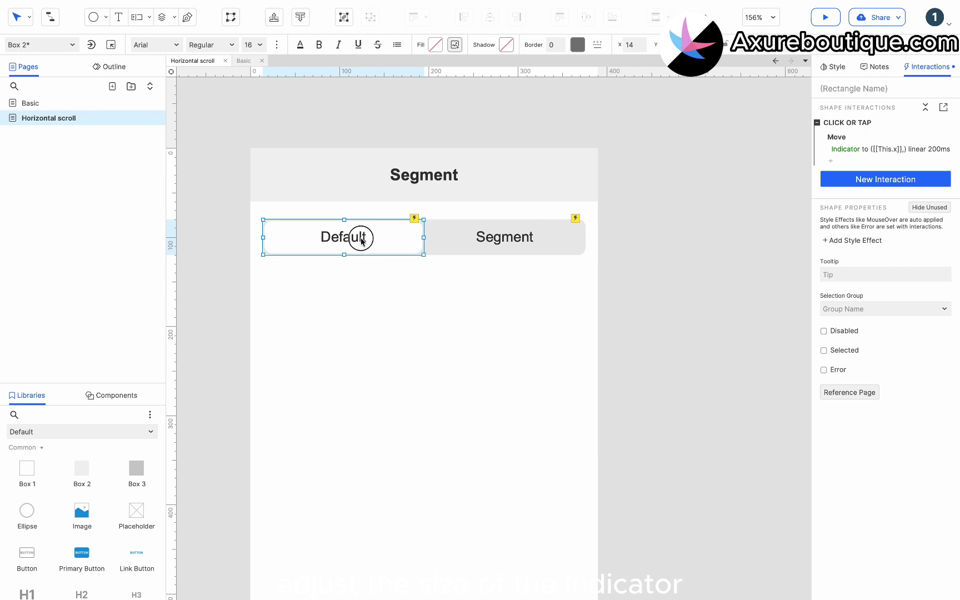
left_click_drag(361, 240, 360, 343)
left_click_drag(422, 336, 291, 284)
left_click(486, 245)
key("Delete")
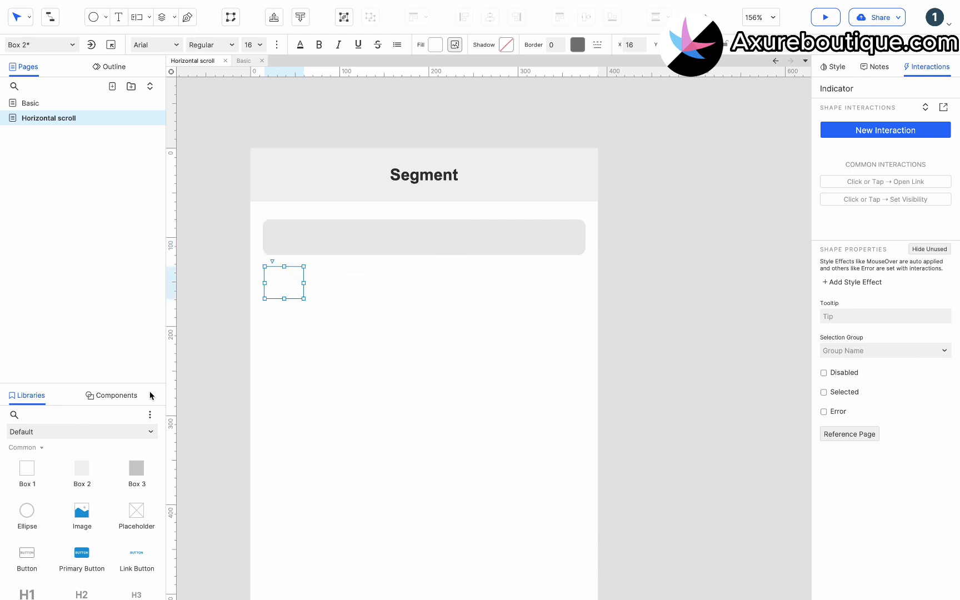
- Place a Box 2 shape the size of the small Indicator inside the left end of the bar
left_click_drag(97, 448, 266, 223)
left_click_drag(532, 368, 284, 221)
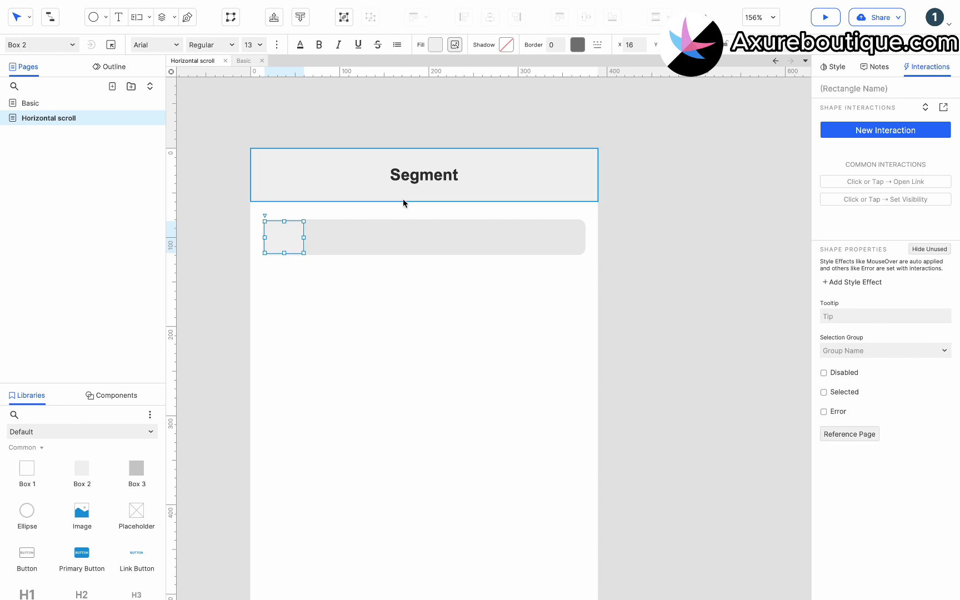
- Find the Star O icon in the Icons library and center it on the new box in the bar
left_click(103, 398)
left_click(24, 400)
left_click(39, 431)
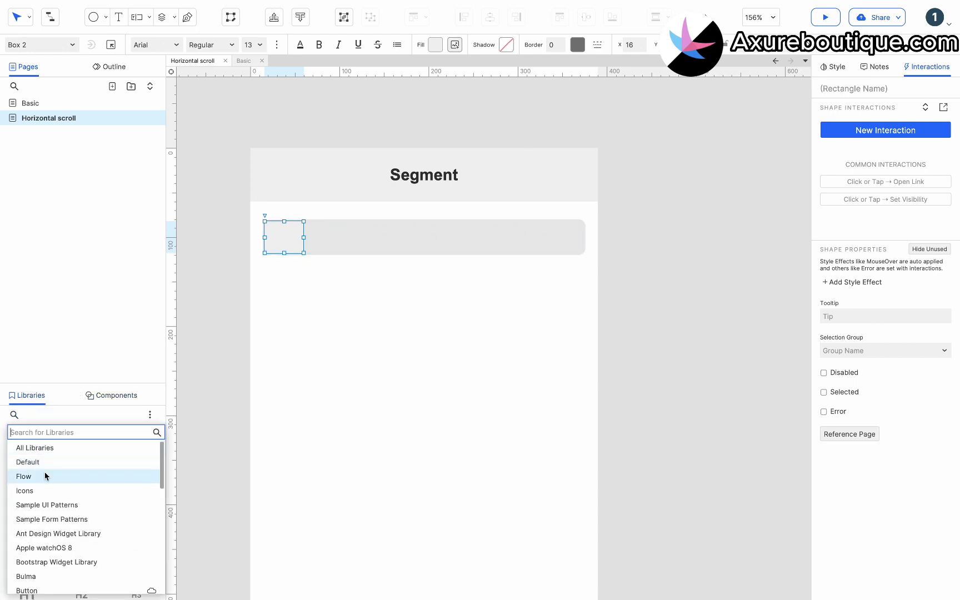
left_click(41, 488)
left_click(56, 414)
type("star")
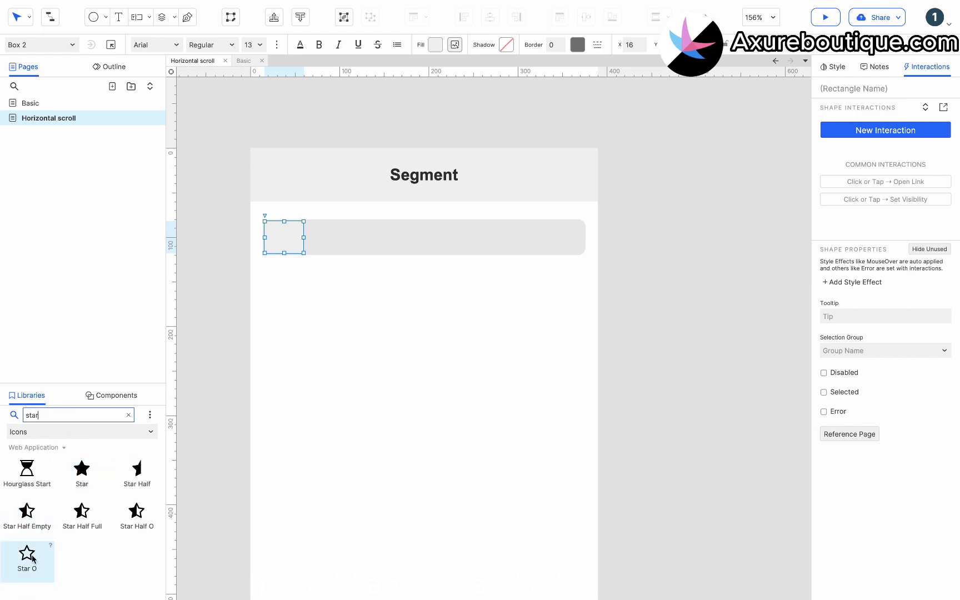
left_click_drag(26, 555, 287, 240)
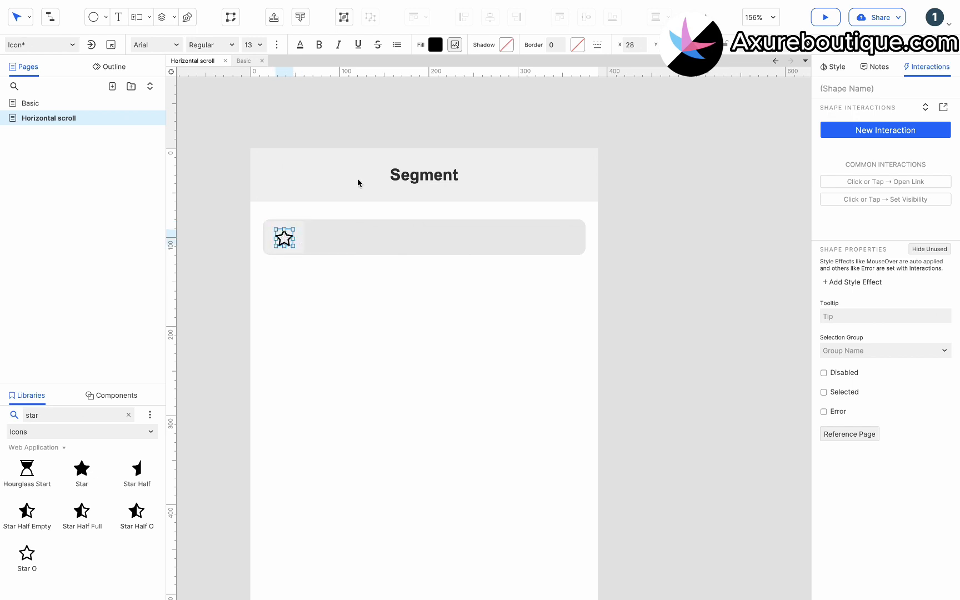
- Recolor the star icon to a medium-dark grey and remove the fill from the box behind it
left_click(434, 49)
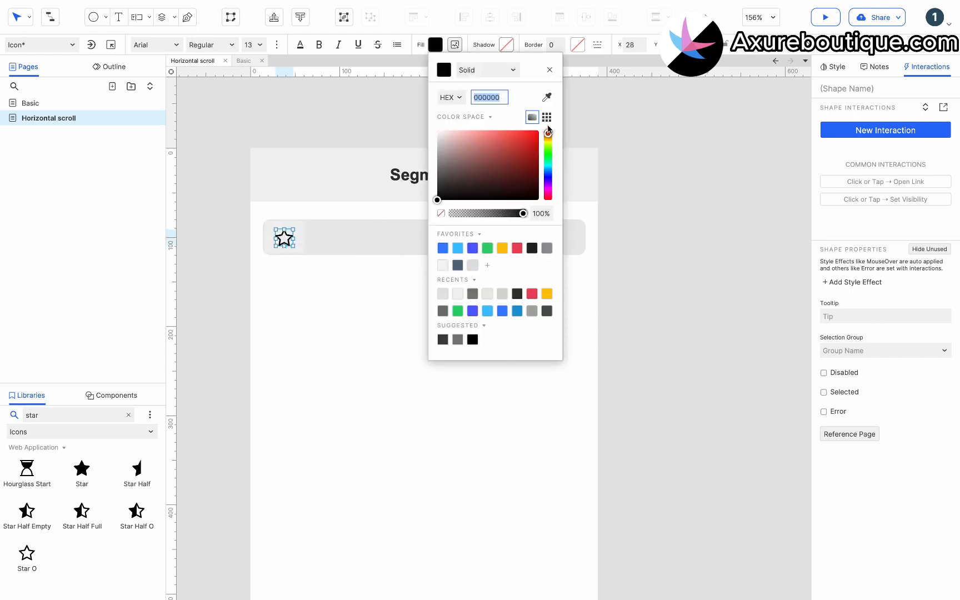
left_click(546, 118)
left_click(503, 137)
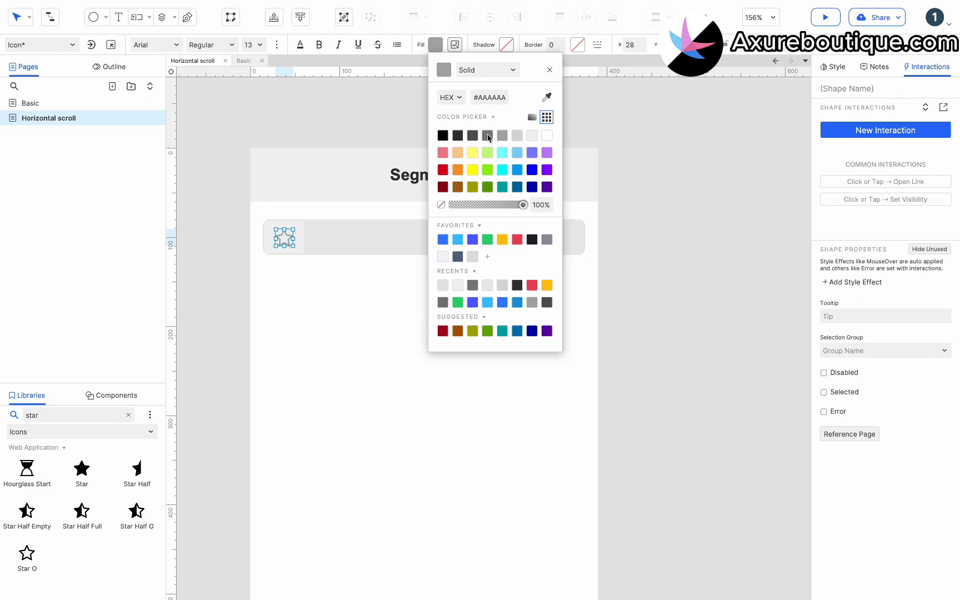
left_click(295, 232)
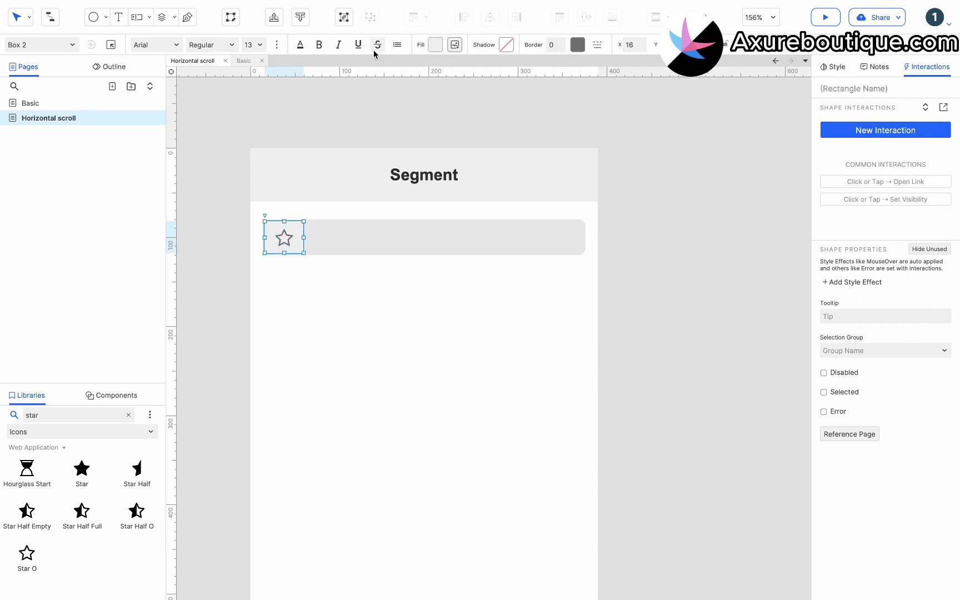
left_click(434, 44)
left_click(440, 204)
left_click(338, 237)
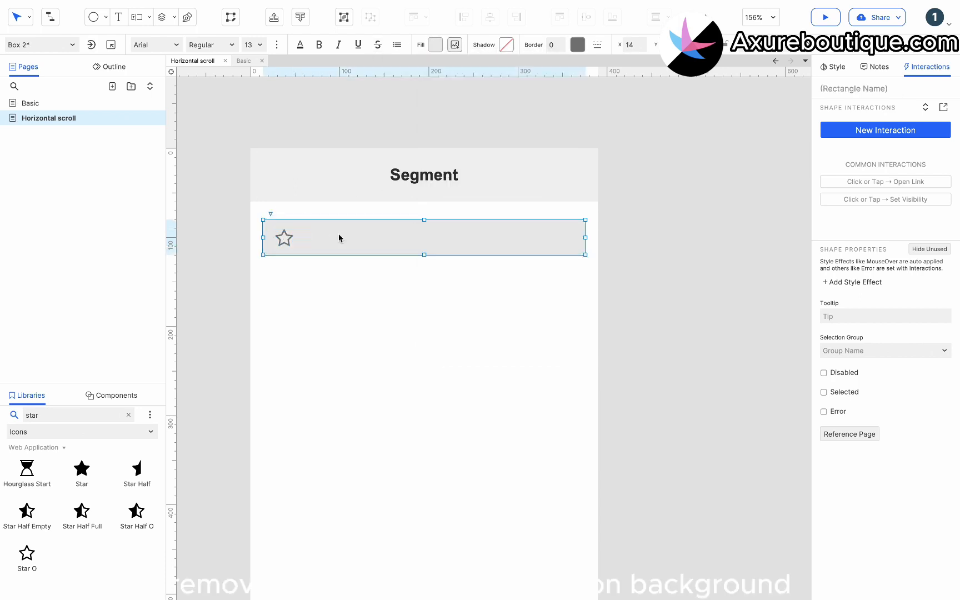
- Group the star with its box and add two copies side by side to its right, at x 60 and 104
left_click(283, 239)
left_click_drag(281, 237, 312, 230)
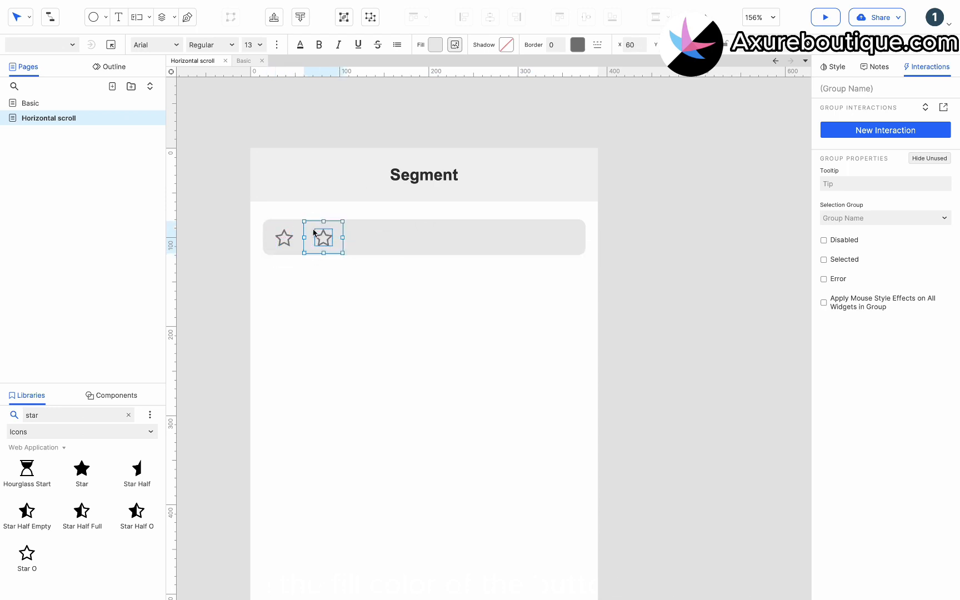
key("ctrl+d")
- Duplicate the set of three star groups repeatedly to the right until the row holds twelve stars
scroll(331, 242, "up", 5)
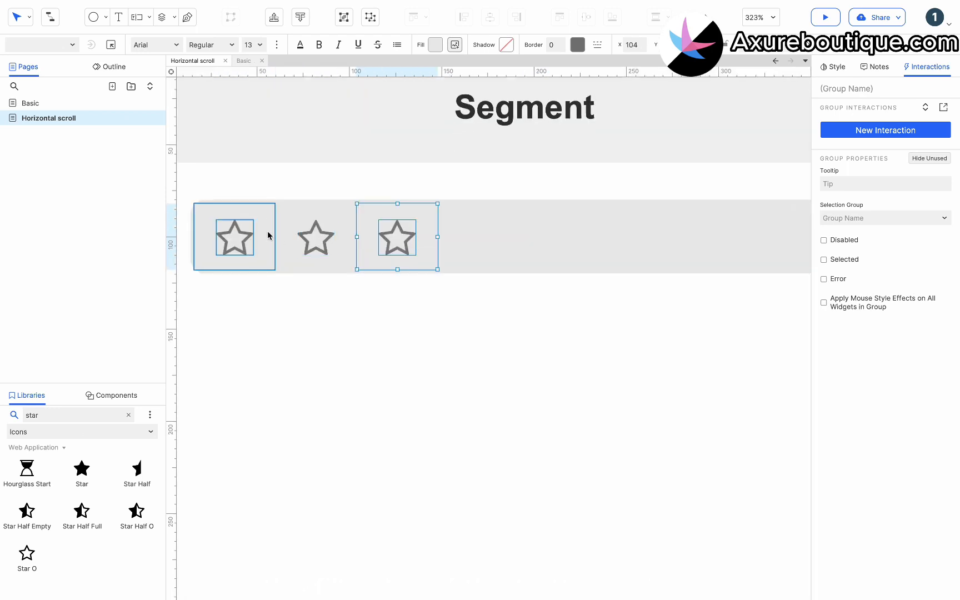
left_click(281, 237)
left_click(268, 236, "shift")
left_click(381, 236, "shift")
key("ctrl+d")
left_click_drag(317, 254, 530, 232)
scroll(466, 237, "down", 2)
scroll(465, 238, "down", 2)
key("ctrl+d")
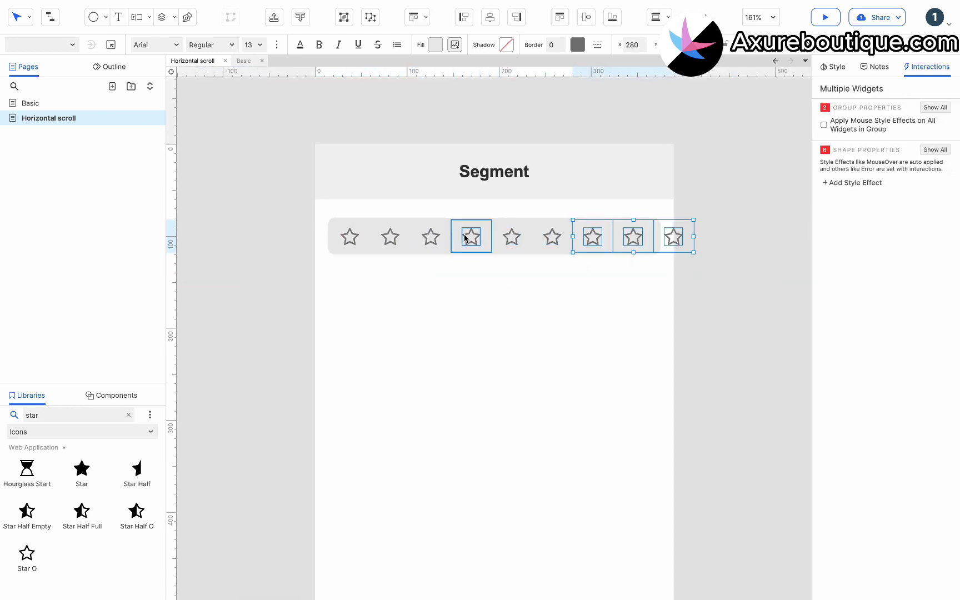
scroll(464, 238, "right", 3)
key("ctrl+d")
- Widen the grey background bar to the right so it ends just past the last star
left_click(413, 233)
left_click(444, 244)
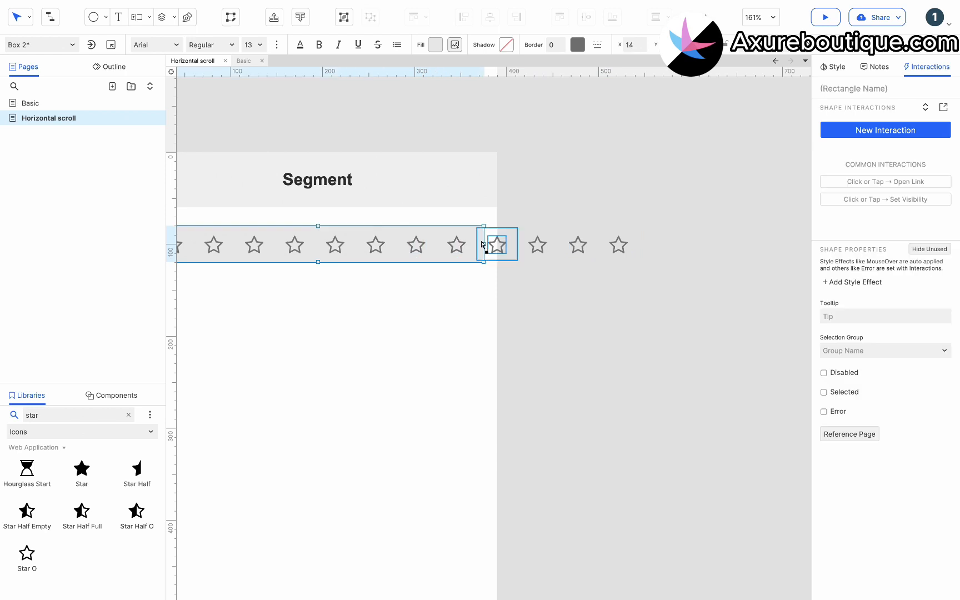
left_click_drag(484, 243, 639, 244)
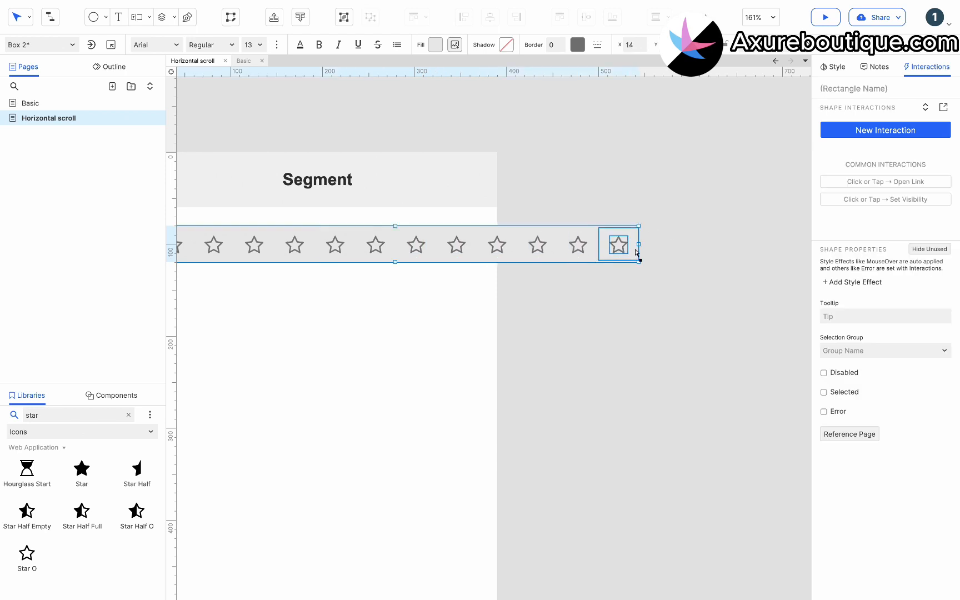
- Move the Indicator from below the bar up into it, behind the first star
scroll(538, 300, "left", 5)
left_click(428, 278)
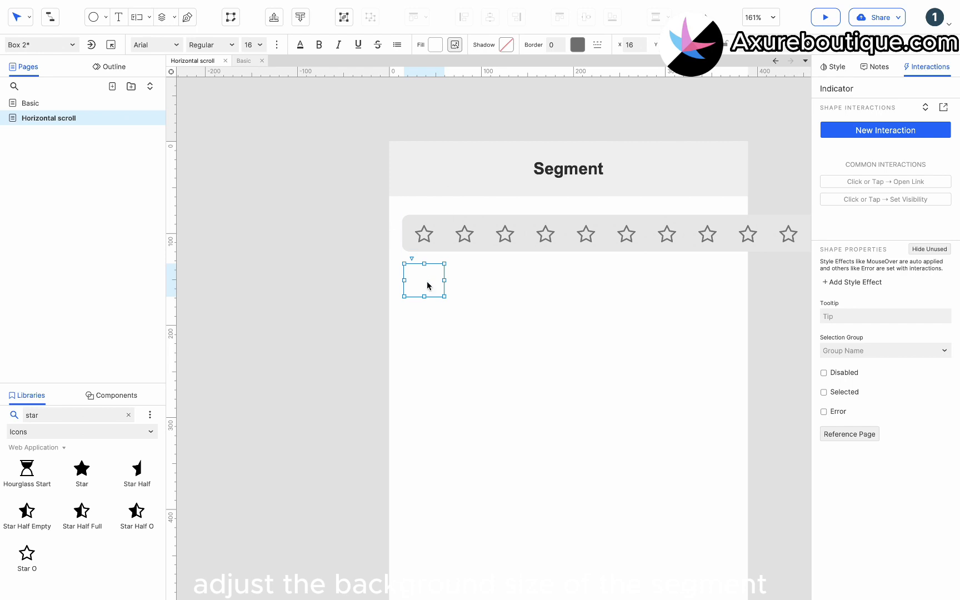
- Add a Click or Tap interaction to the first star group with a Move action targeting the Indicator
left_click(425, 234)
left_click(884, 130)
left_click(858, 160)
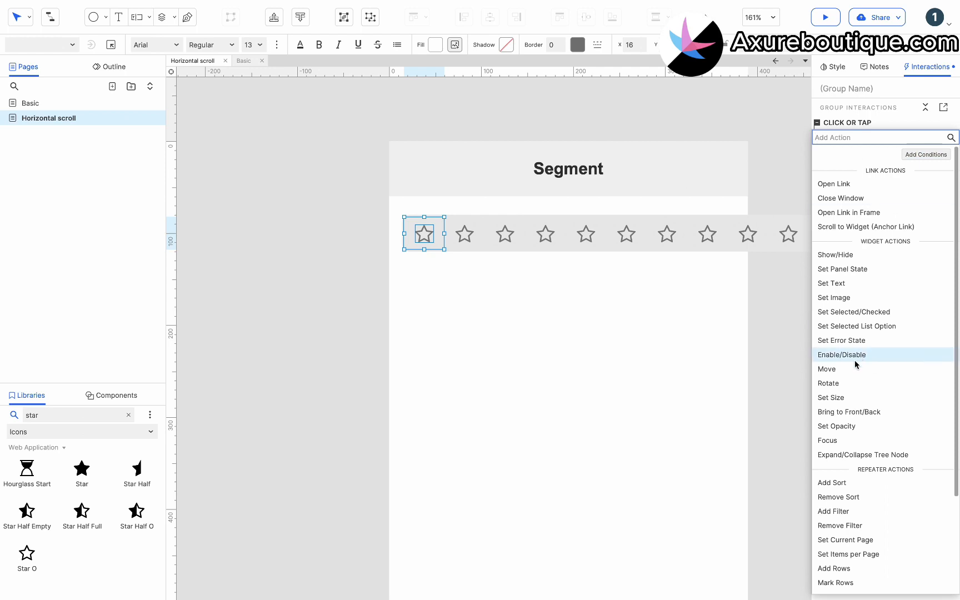
left_click(827, 369)
scroll(855, 258, "down", 1)
scroll(855, 258, "down", 2)
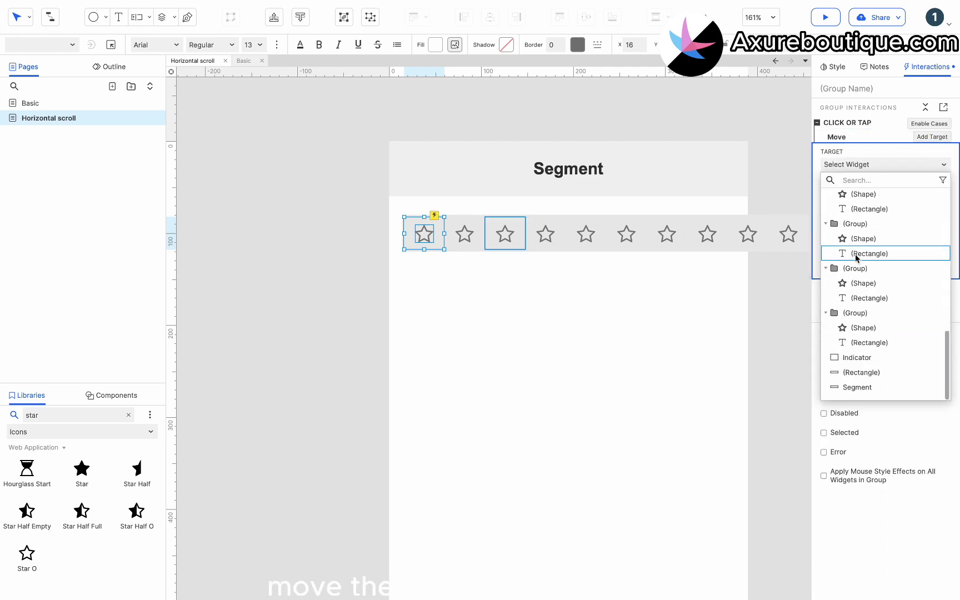
left_click(851, 355)
- Make the Move action send the Indicator to x [[This.x]], y 0 with a linear 200 ms animation
left_click(836, 211)
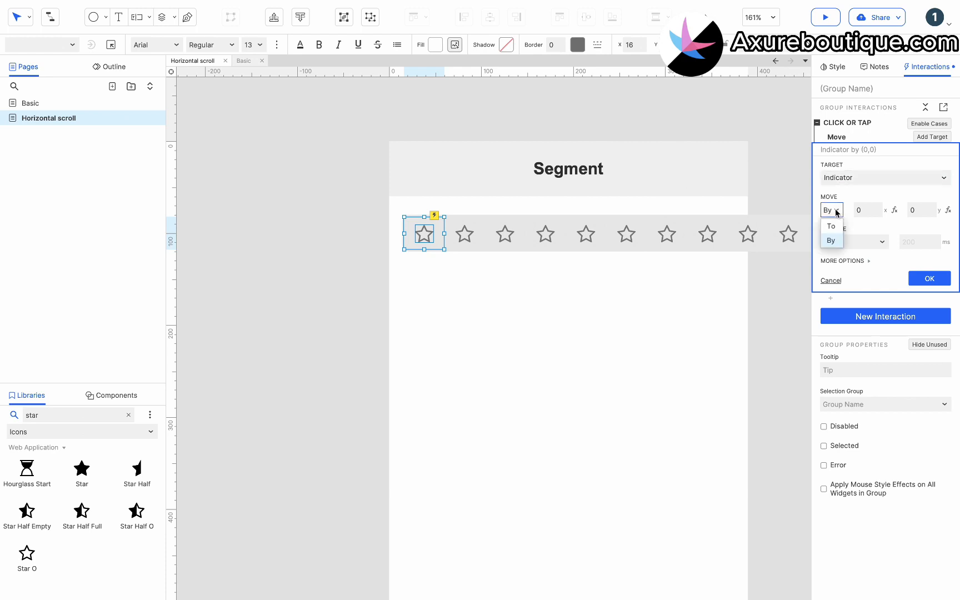
left_click(833, 224)
left_click(855, 242)
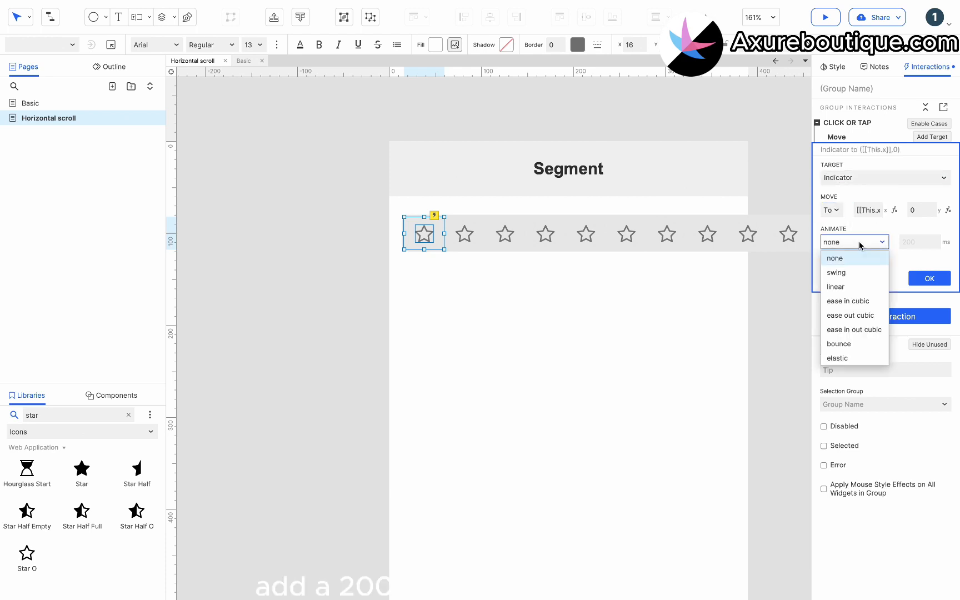
left_click(857, 284)
left_click(928, 278)
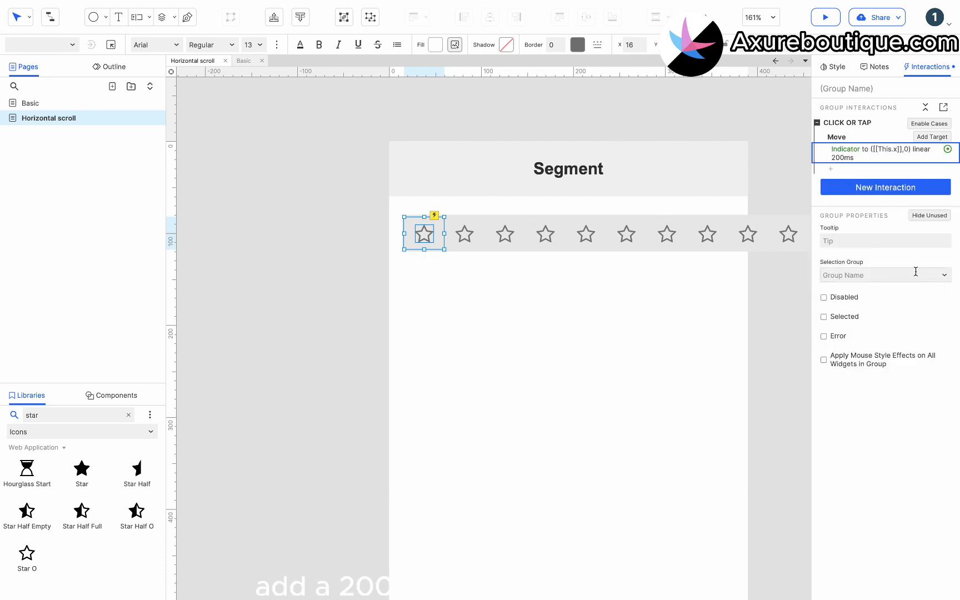
- Copy the first star's Click or Tap interaction to the second through sixth star groups
left_click(846, 127)
key("ctrl+c")
left_click(465, 233)
key("ctrl+v")
left_click(505, 234)
key("ctrl+v")
left_click(551, 241)
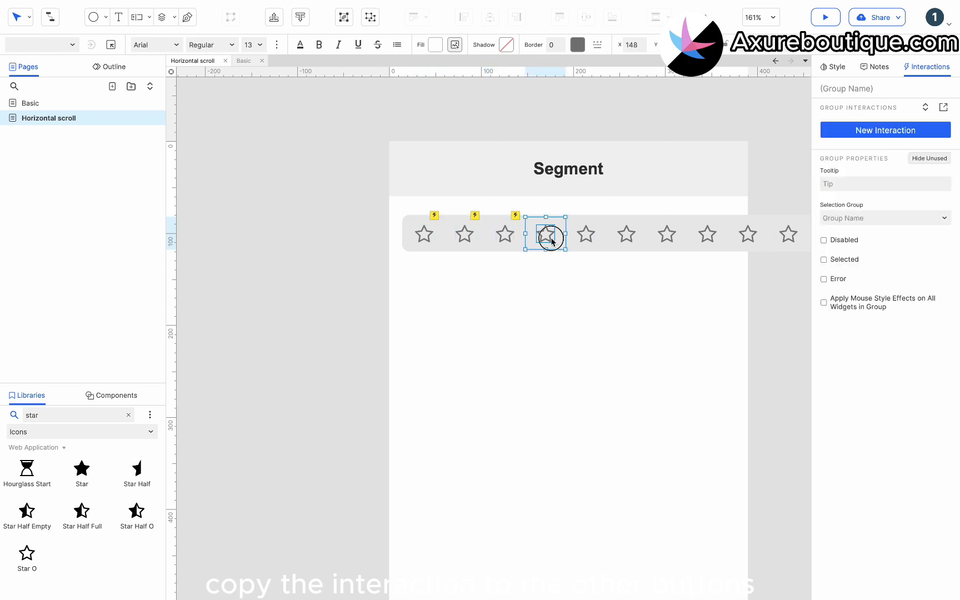
key("ctrl+v")
left_click(586, 233)
key("ctrl+v")
scroll(586, 236, "right", 3)
left_click(627, 236)
key("ctrl+v")
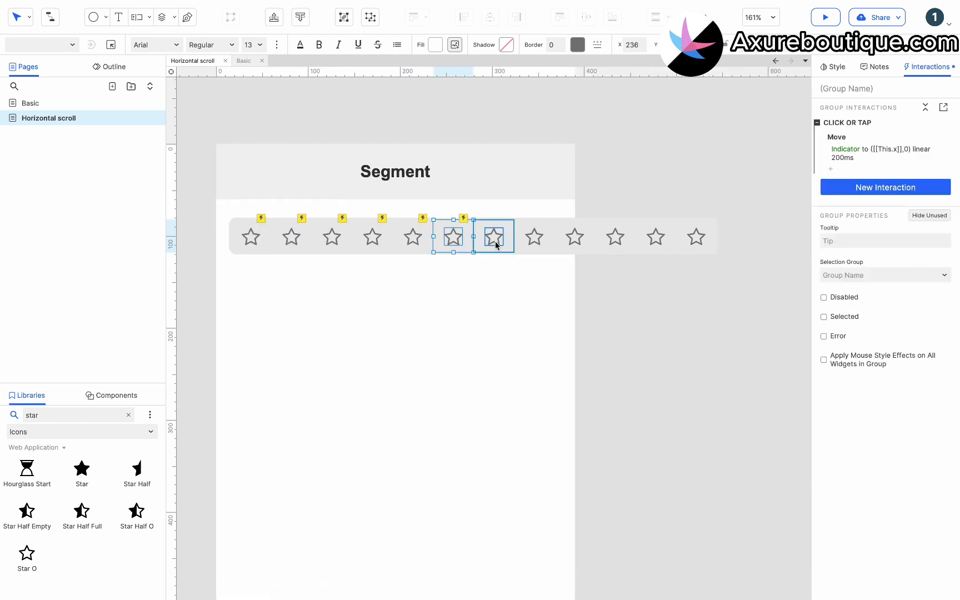
- Paste the copied Click or Tap interaction onto the remaining six star groups, through the twelfth star
left_click(496, 245)
key("ctrl+v")
left_click(535, 238)
key("ctrl+v")
left_click(575, 238)
key("ctrl+v")
left_click(625, 239)
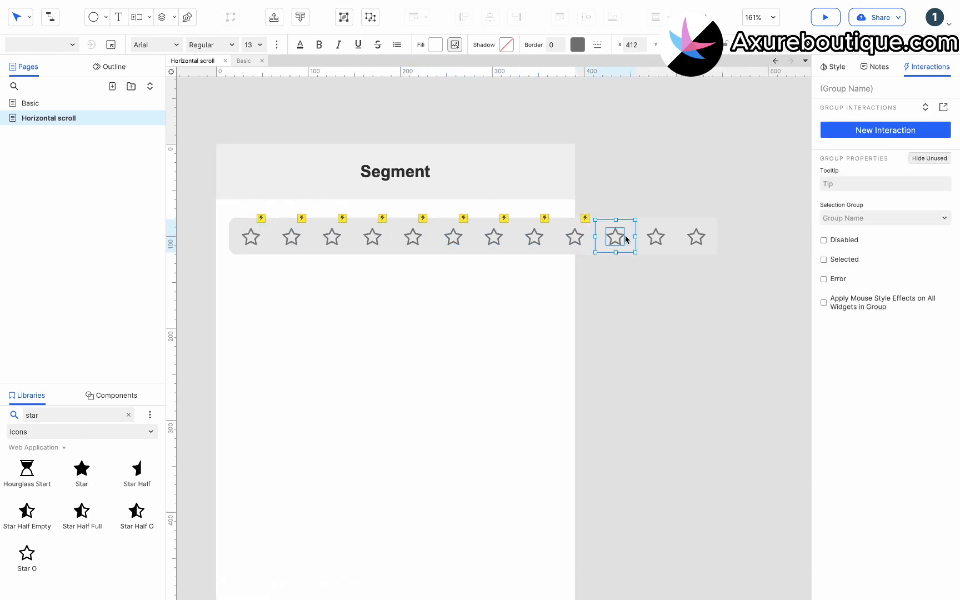
key("ctrl+v")
left_click(661, 239)
key("ctrl+v")
left_click(689, 238)
key("ctrl+v")
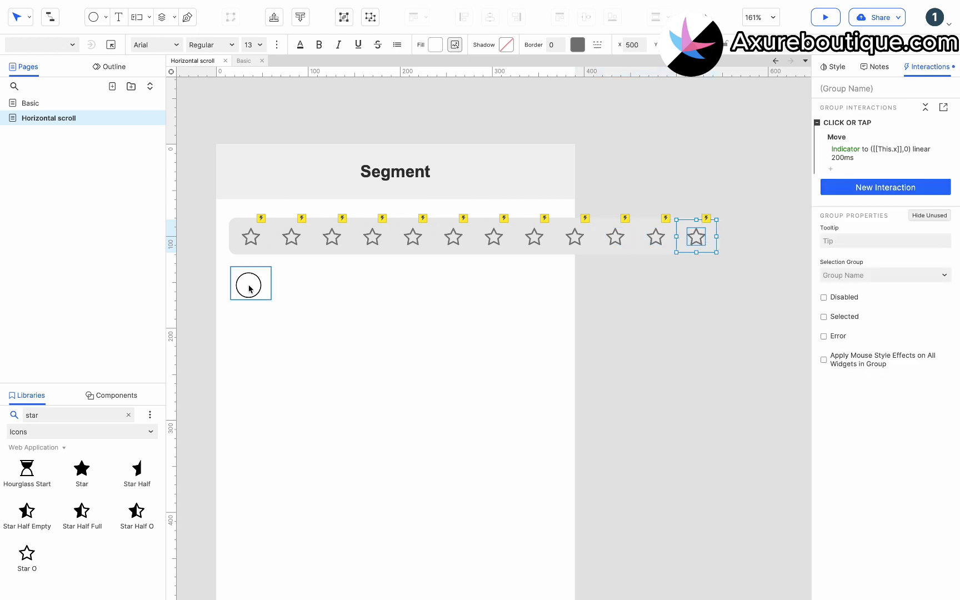
- Move the Indicator up into the grey bar behind the first star, at x 16, y 82
left_click(249, 288)
left_click_drag(240, 285, 241, 237)
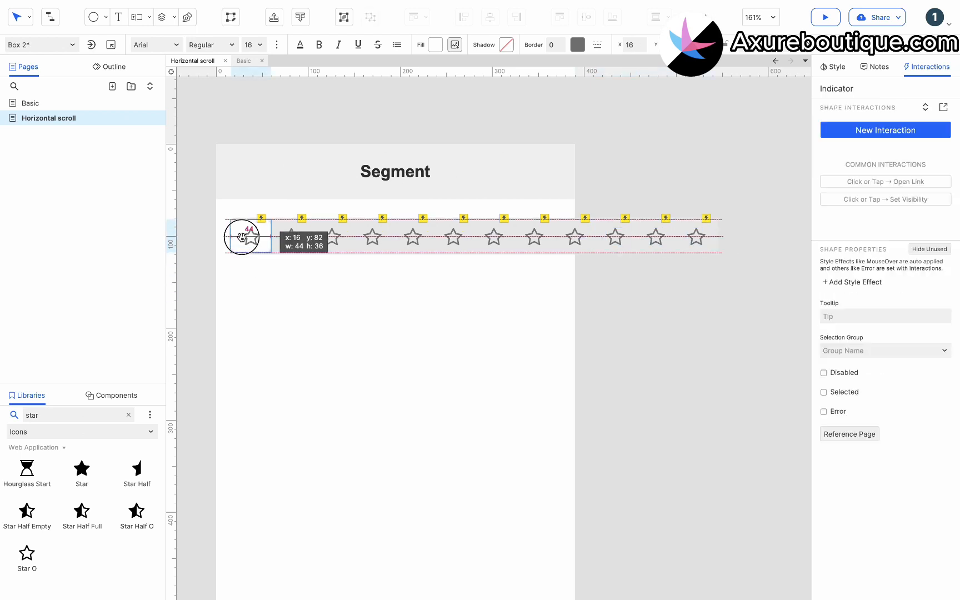
left_click(265, 275)
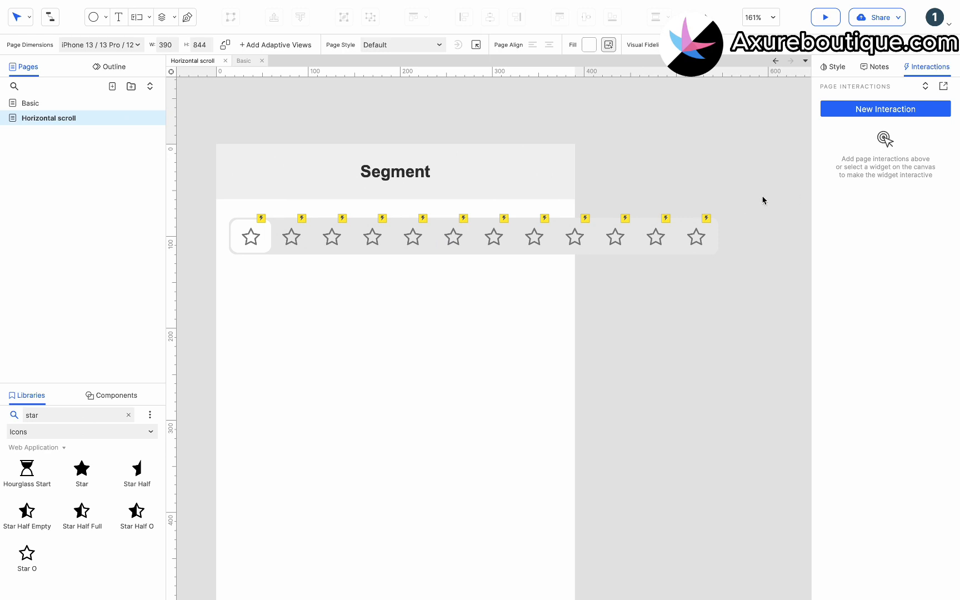
- Convert the grey bar, Indicator and all twelve stars into a dynamic panel and narrow it to show only eight stars
left_click_drag(765, 197, 368, 242)
left_click(750, 239)
left_click_drag(750, 238, 179, 240)
right_click(462, 231)
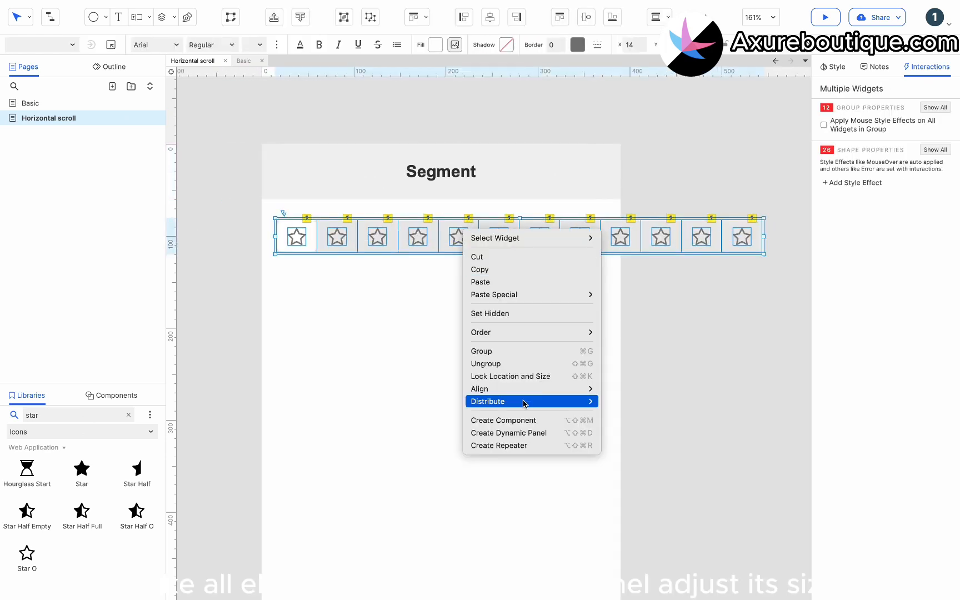
left_click(520, 433)
left_click_drag(764, 236, 609, 236)
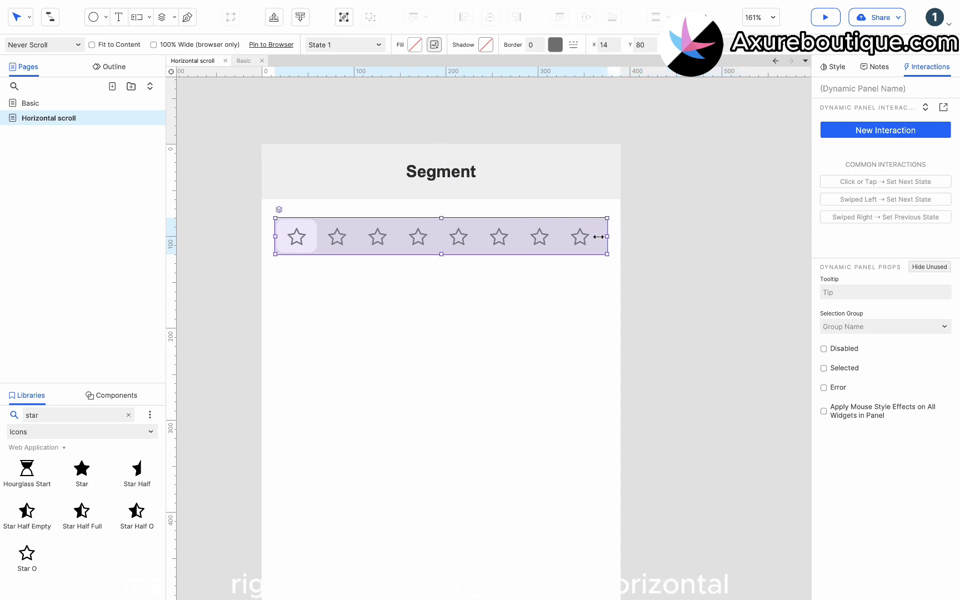
- Set the dynamic panel's scrollbars to Scroll Horizontal and extend its lower edge slightly to make room for the scrollbar
right_click(534, 244)
mouse_move(583, 404)
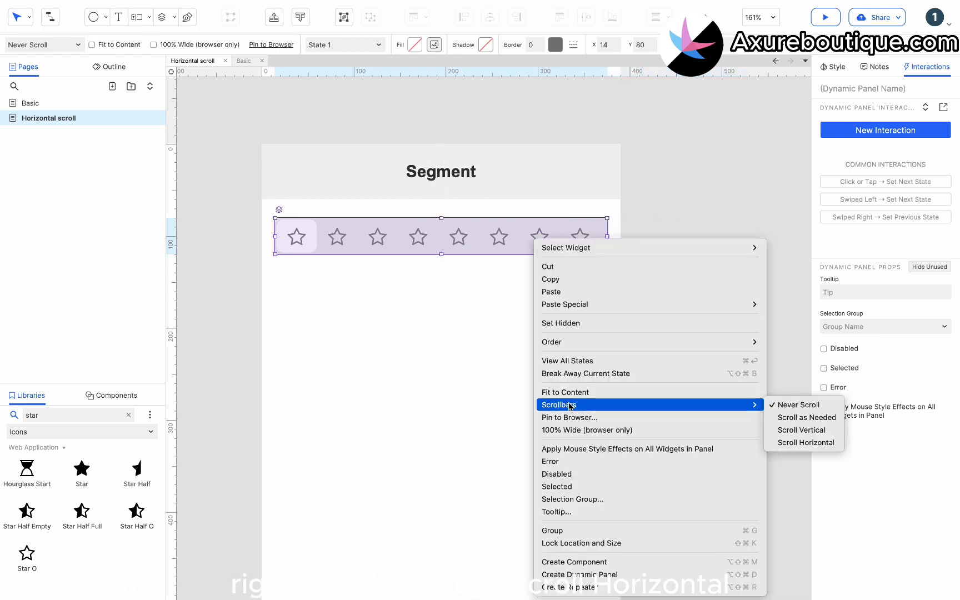
left_click(805, 442)
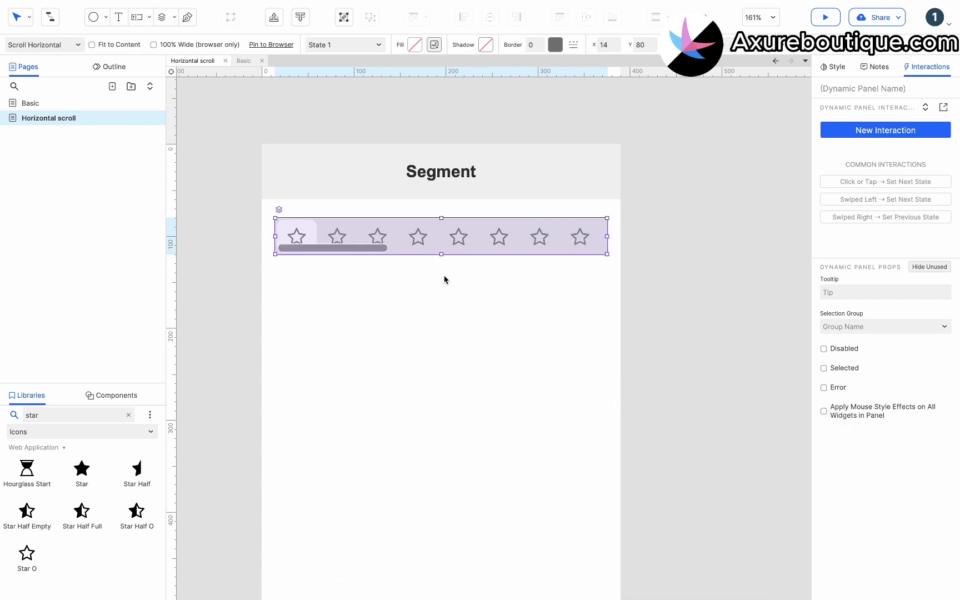
left_click_drag(442, 255, 442, 264)
left_click(728, 220)
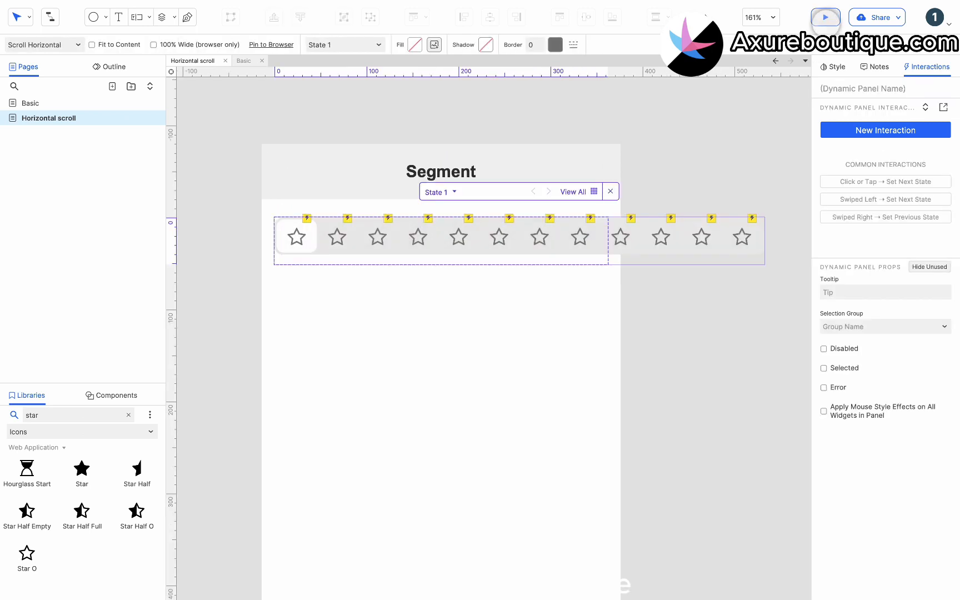
- Preview the Horizontal scroll page in the browser, test scrolling and selecting stars, and return to the page canvas in the editor
left_click(824, 12)
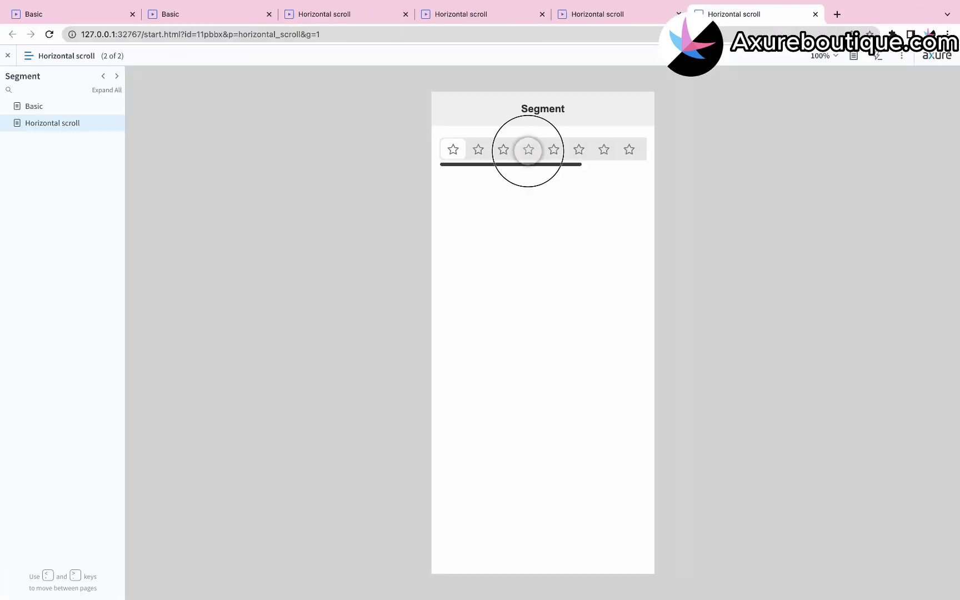
left_click(565, 150)
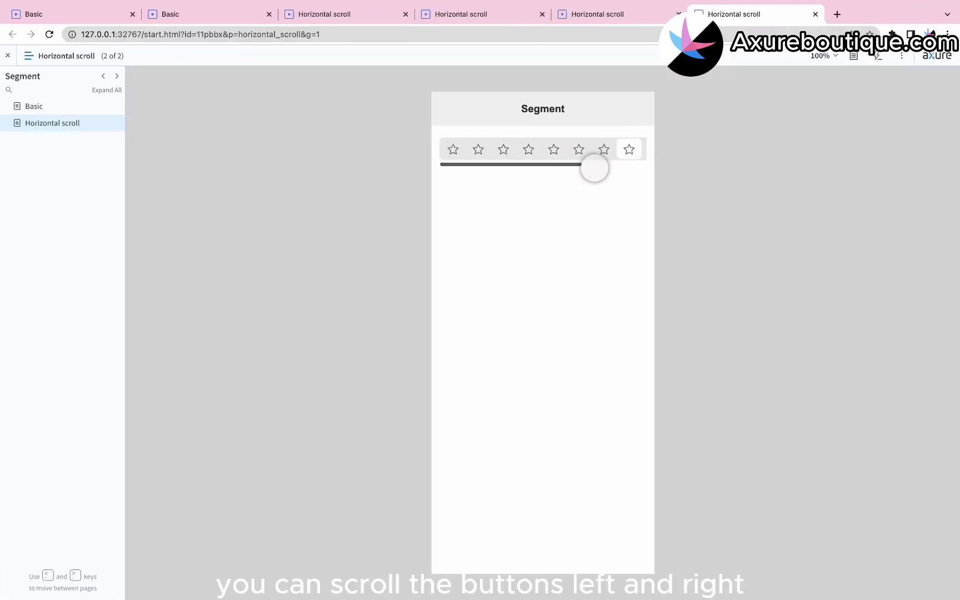
left_click(568, 150)
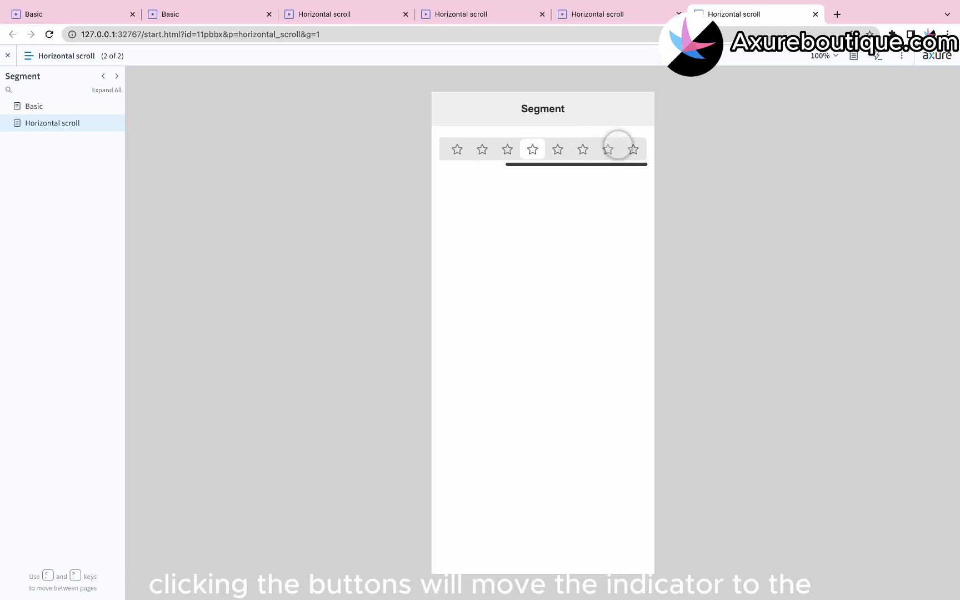
left_click(611, 148)
left_click(506, 149)
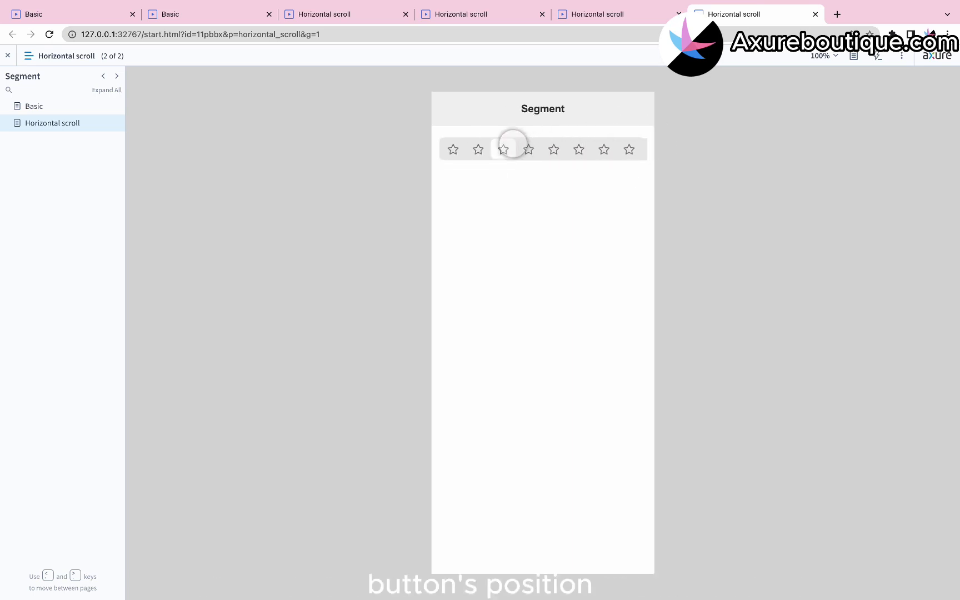
key("super+Tab")
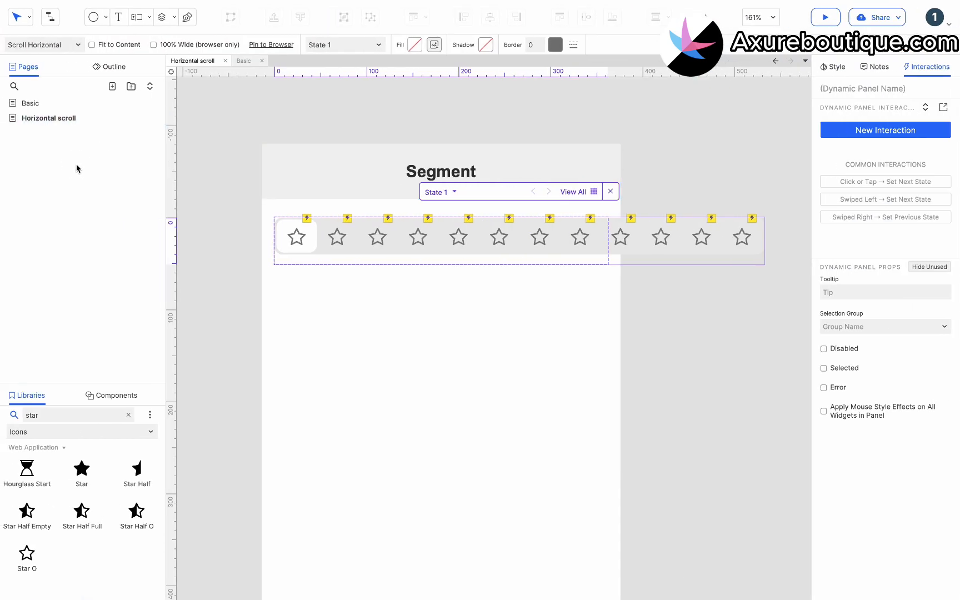
left_click(229, 194)
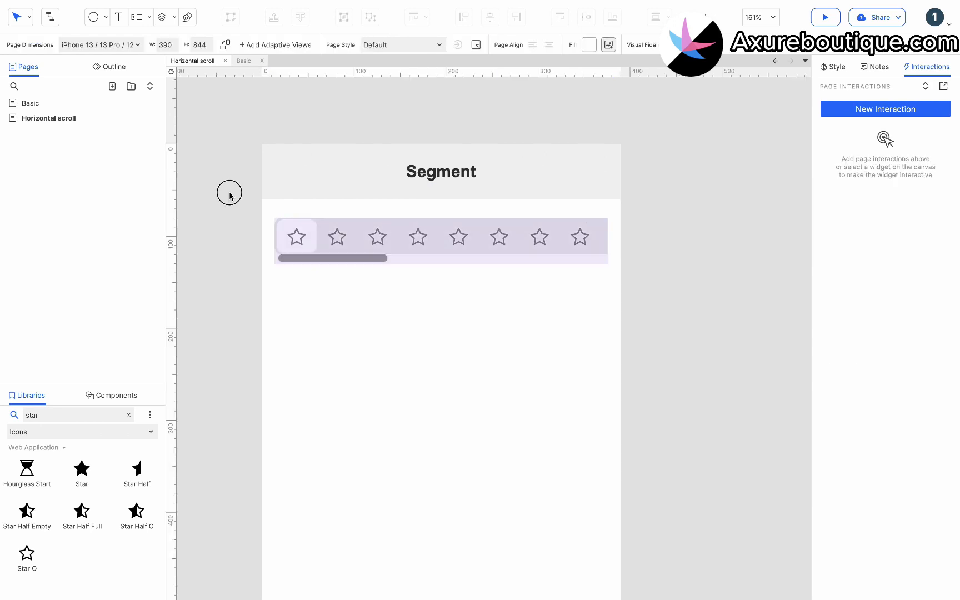
- Duplicate the Basic page, rename the copy "Segment in toolbars" and place it below Horizontal scroll
right_click(53, 103)
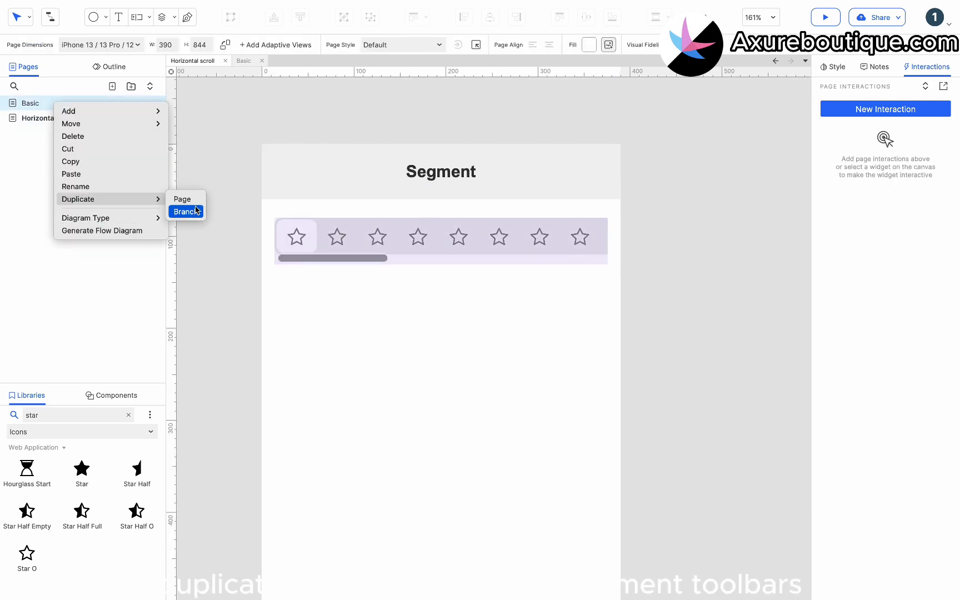
left_click(183, 210)
left_click(51, 180)
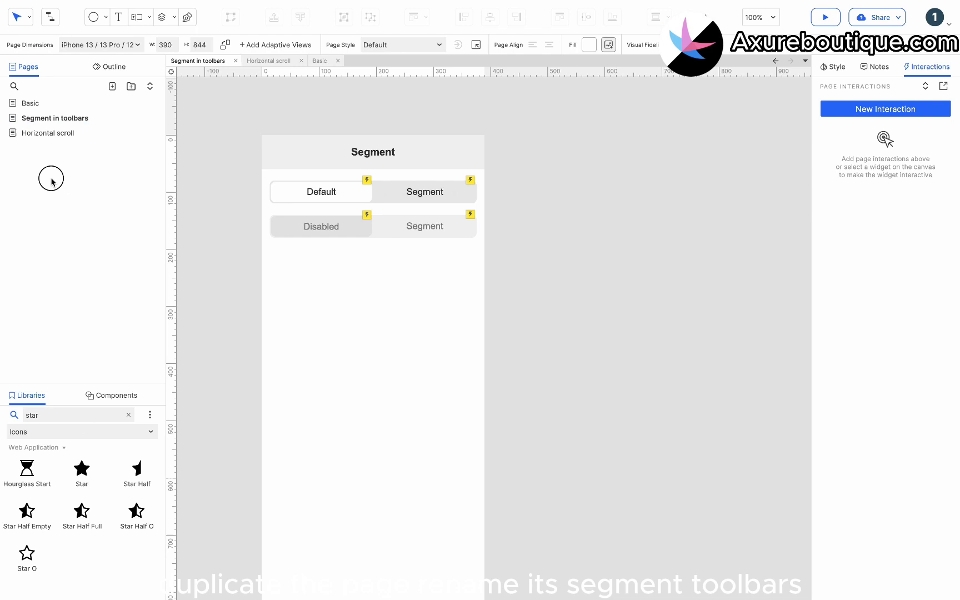
left_click_drag(44, 118, 12, 141)
- Clear the "Segment" title from the header bar and delete the Disabled segmented control
left_click(322, 161)
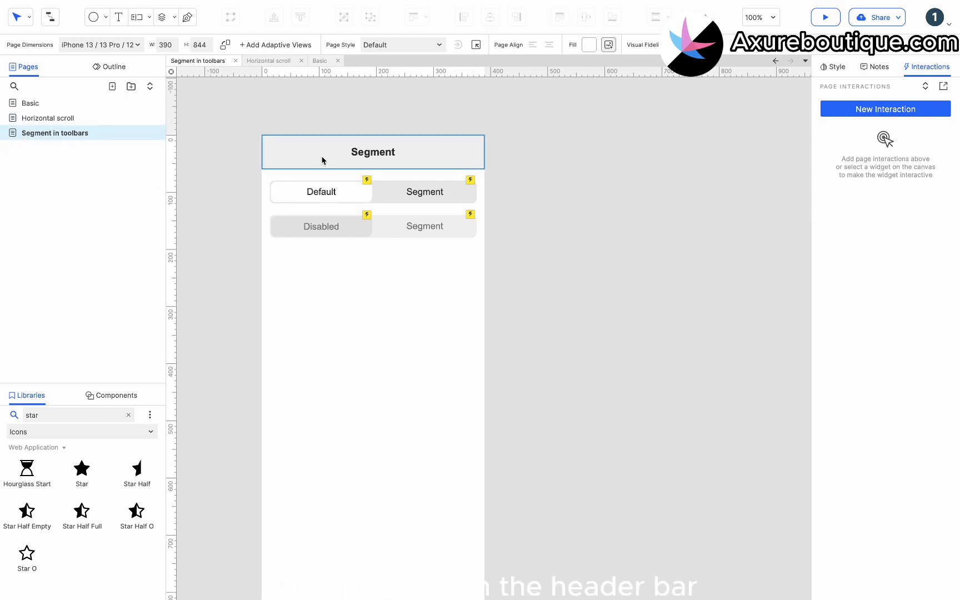
double_click(362, 151)
key("BackSpace")
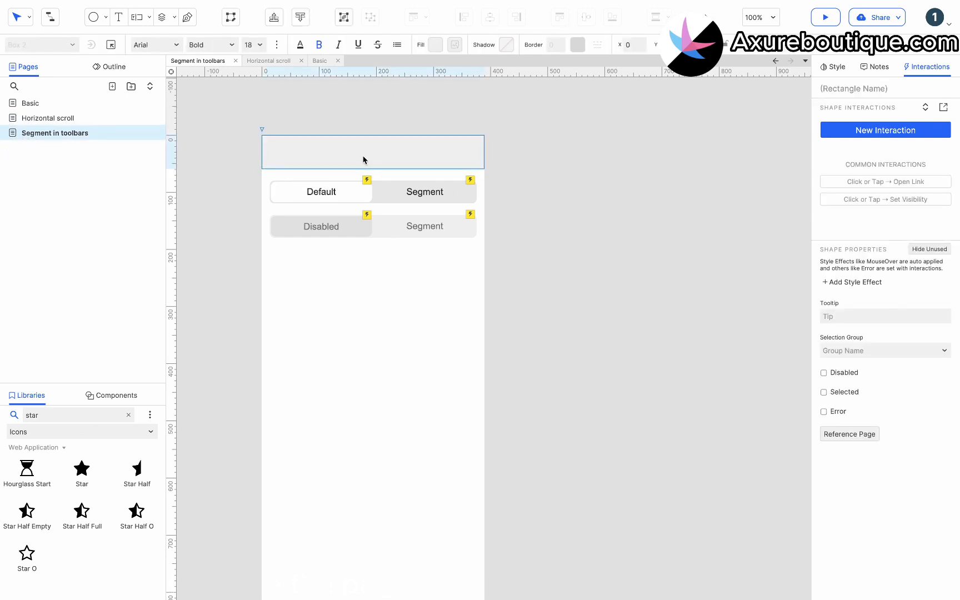
left_click(272, 217)
left_click_drag(249, 225, 525, 261)
key("Delete")
- Fit the default segmented control into the header bar at 228 wide by 40 high, centred at x 81, y 10
left_click_drag(461, 252, 314, 154)
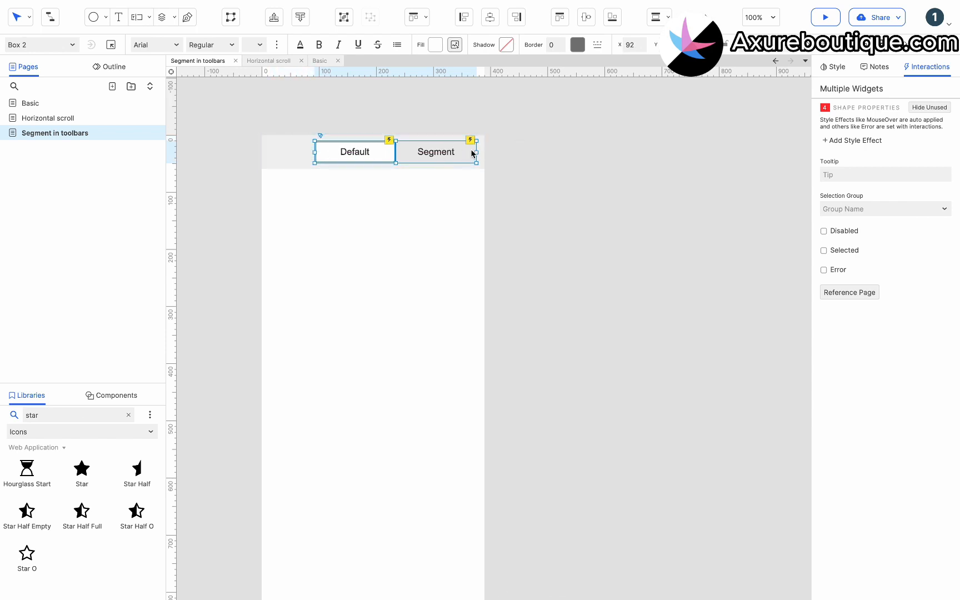
left_click_drag(476, 151, 398, 154)
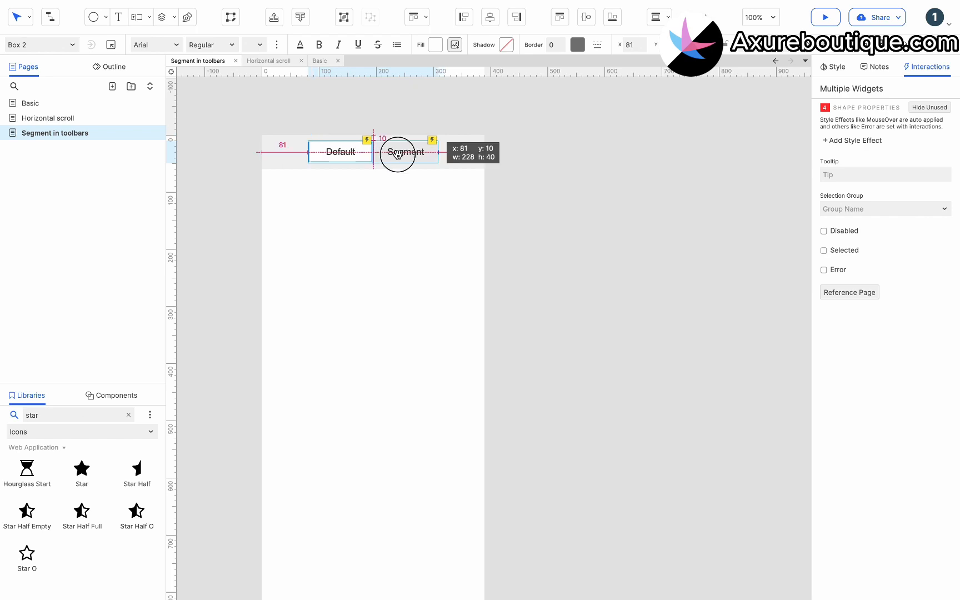
left_click(409, 200)
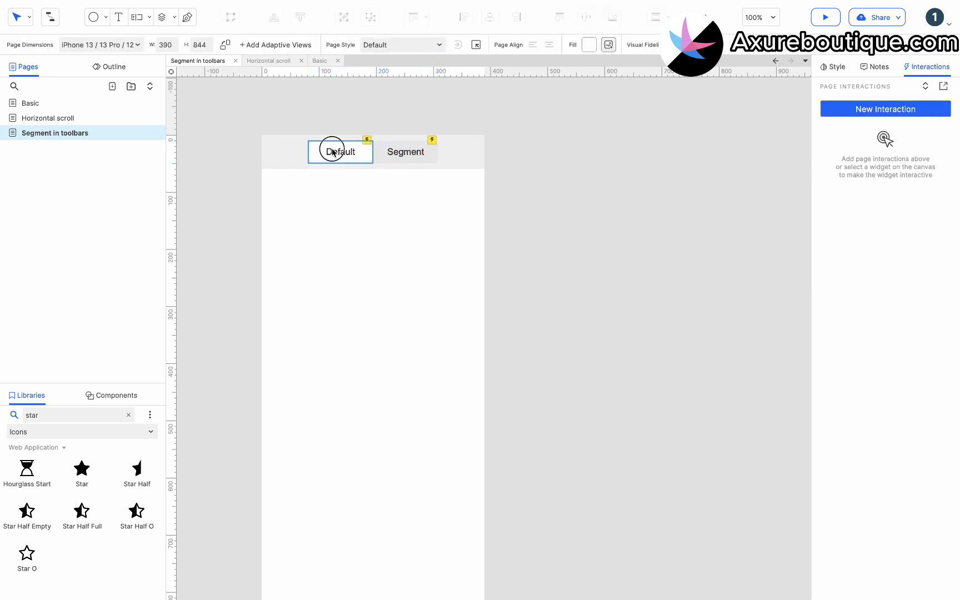
left_click(332, 152)
- Preview the Segment in toolbars page in the browser, test switching between both segments, and return to the editor
left_click(824, 16)
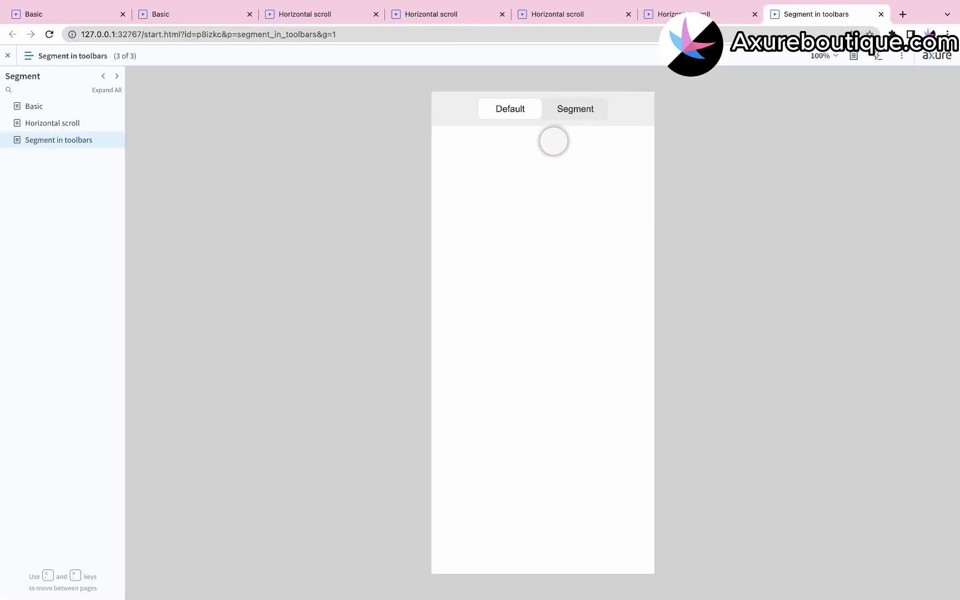
left_click(576, 108)
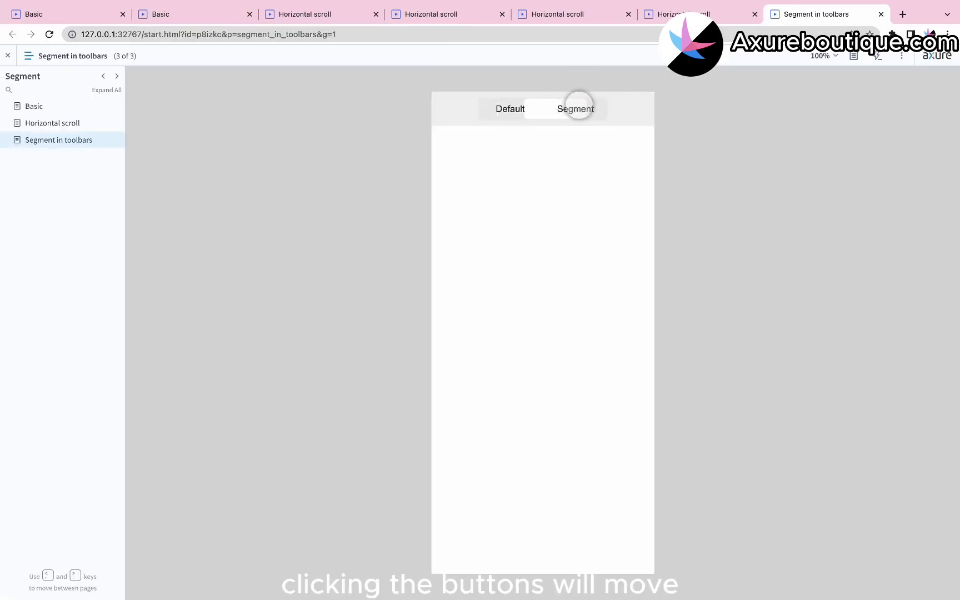
left_click(522, 105)
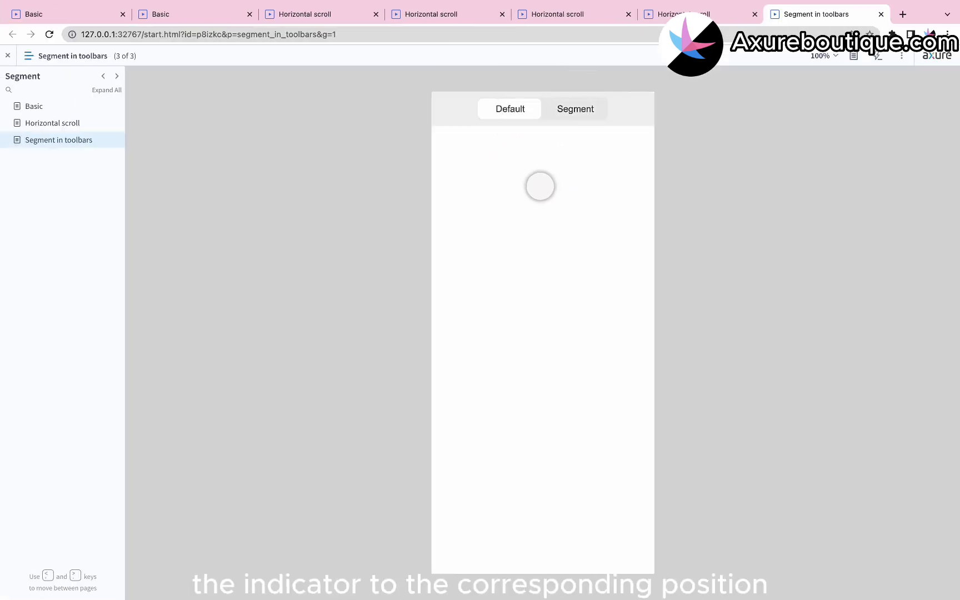
key("super+Tab")
left_click(522, 195)
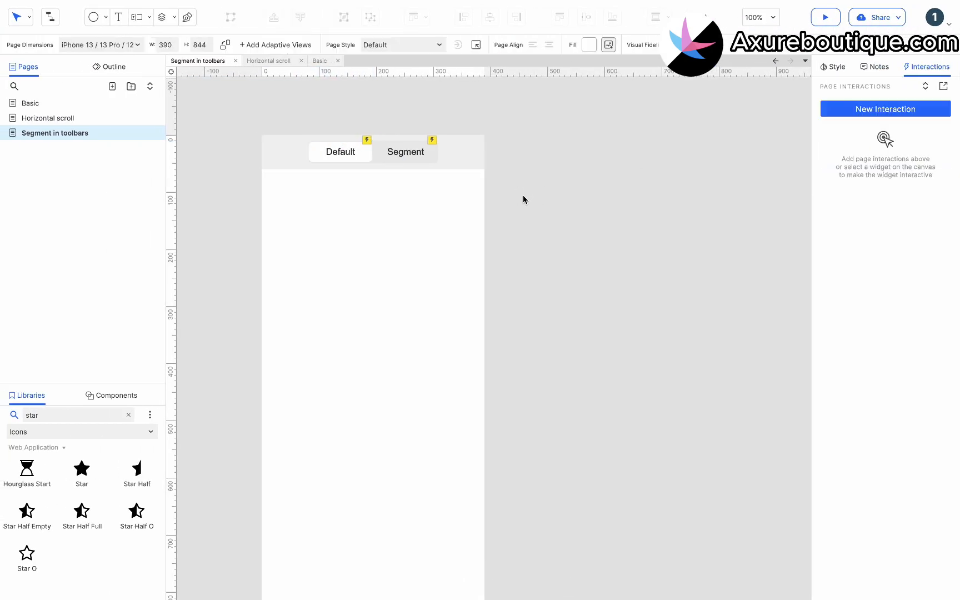
- Duplicate the Segment in toolbars page and rename the copy "Custom color"
right_click(100, 133)
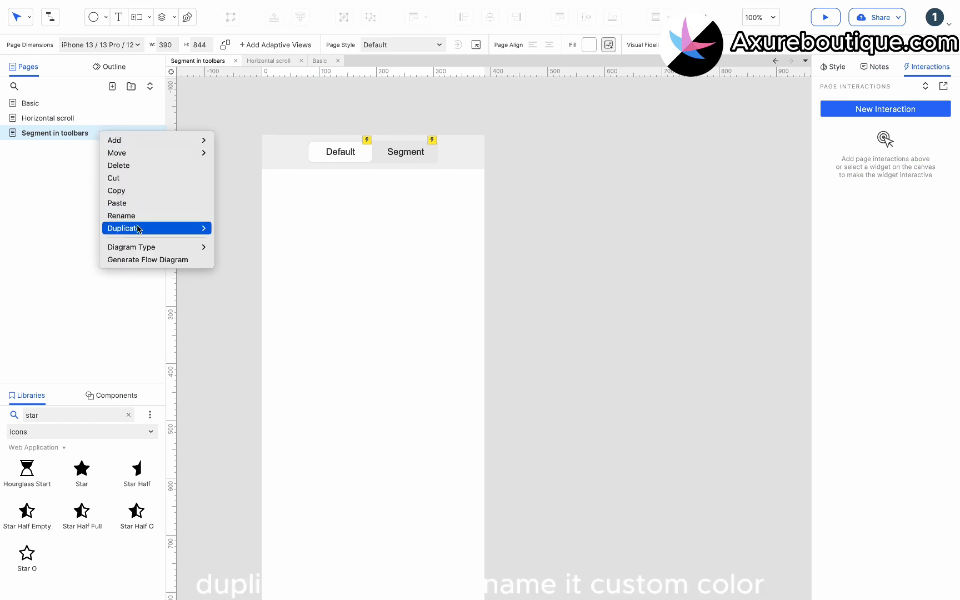
mouse_move(156, 228)
left_click(232, 241)
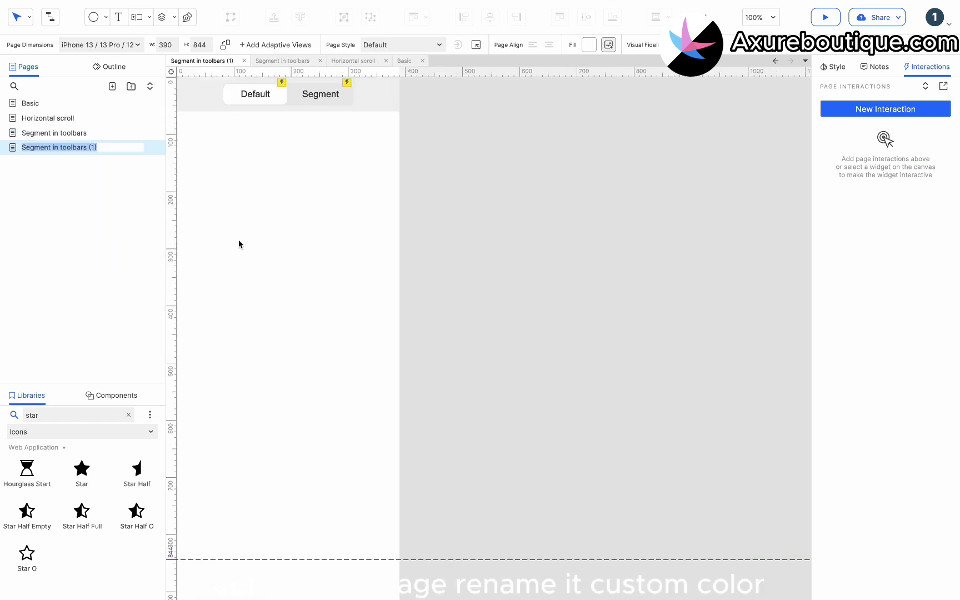
key("Return")
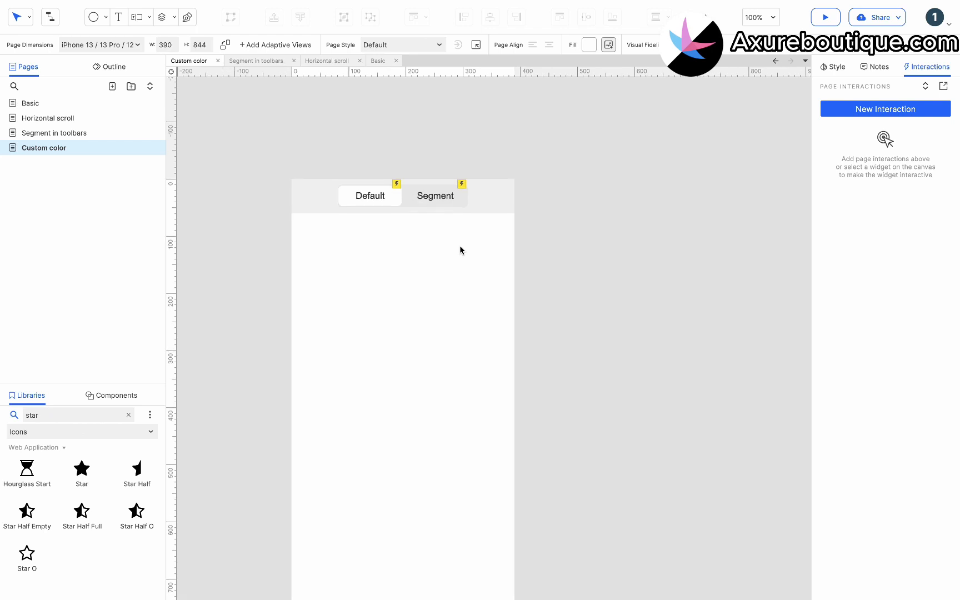
- Move the Segment button aside, fill the control's background box with the favorite green, and return the button to x 195, y 10
left_click(392, 192)
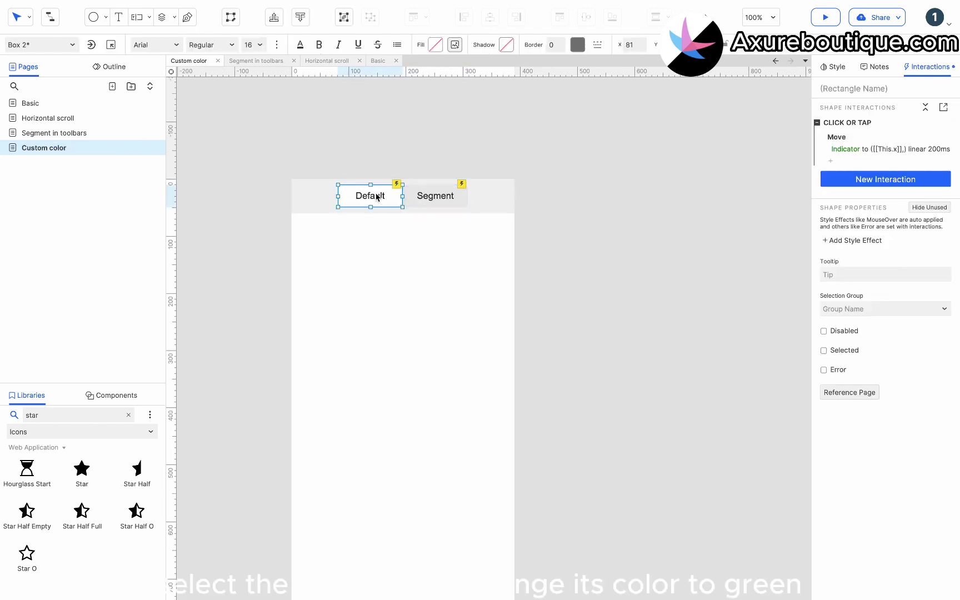
left_click_drag(426, 196, 479, 195)
left_click(430, 196)
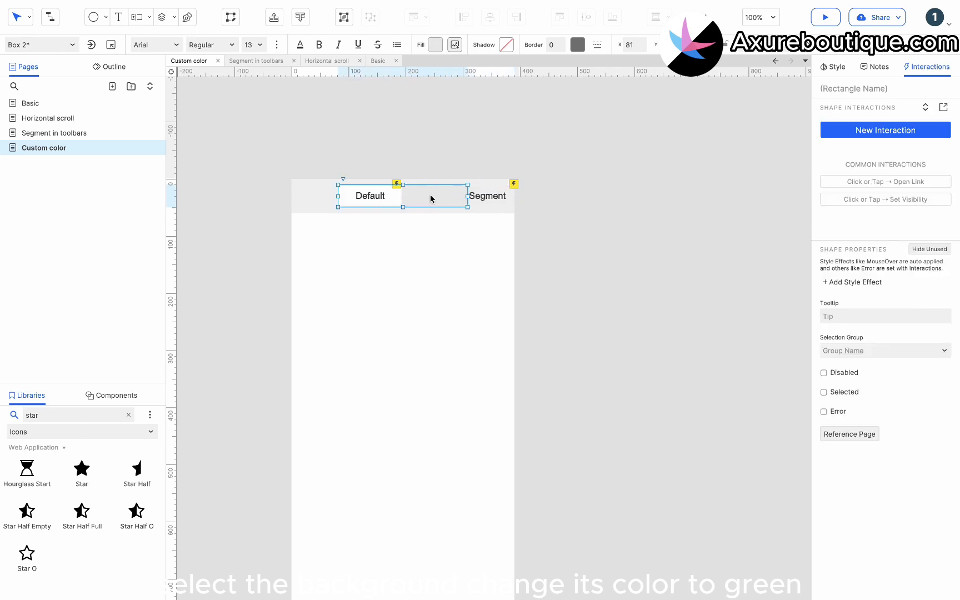
left_click(435, 45)
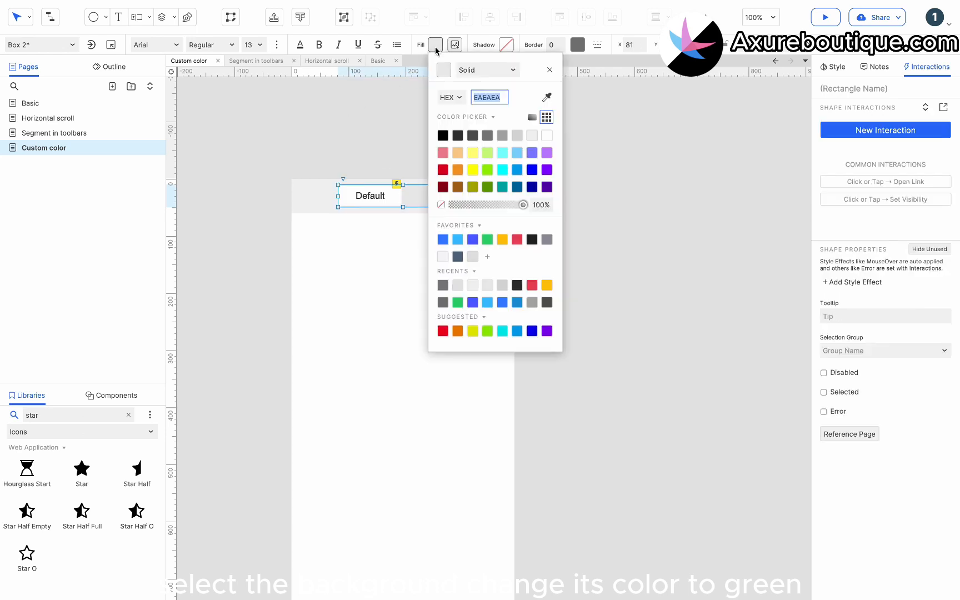
left_click(486, 239)
left_click(387, 221)
left_click_drag(488, 197, 429, 194)
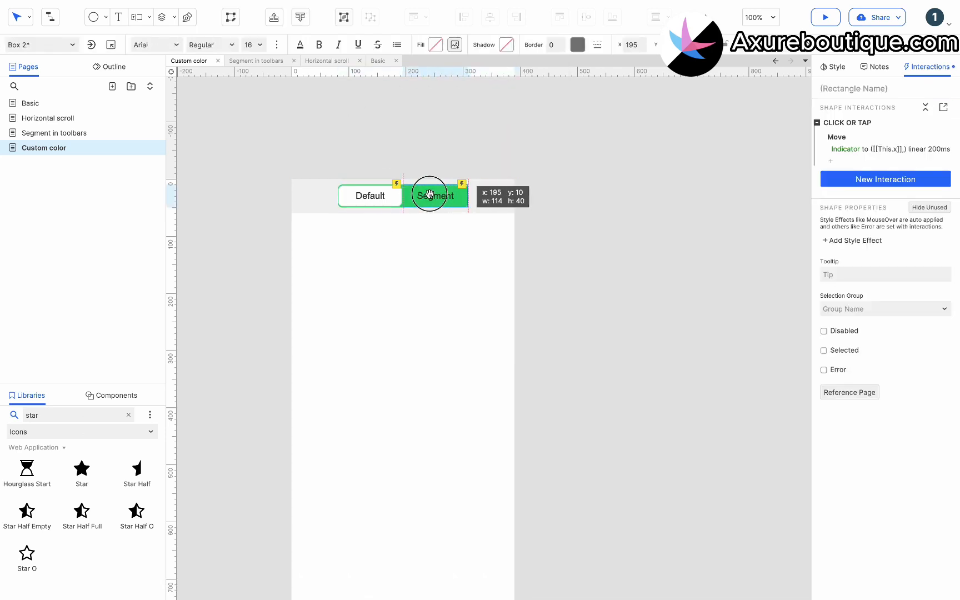
left_click(461, 245)
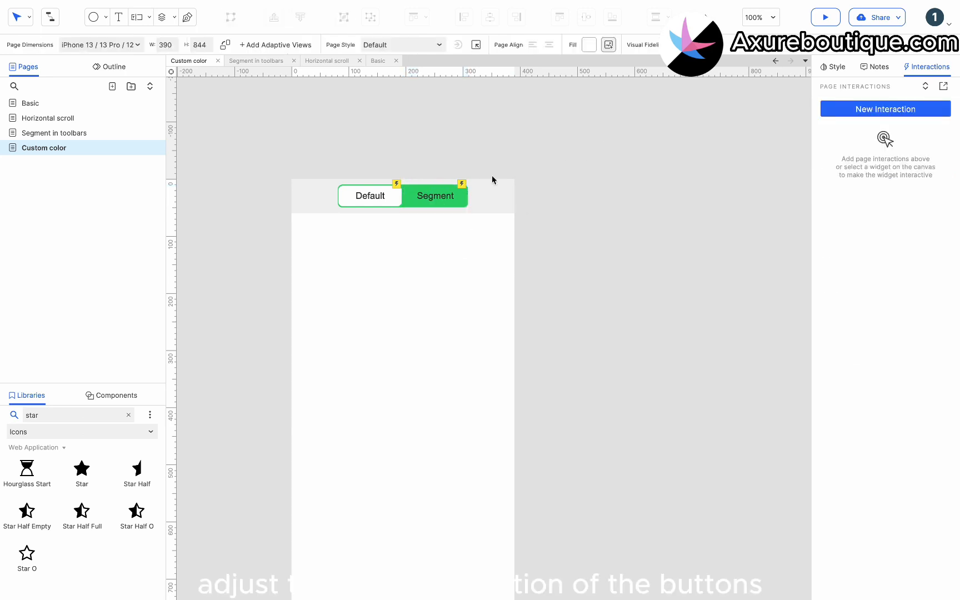
- Fine-tune the button positions on the green background, with Default at x 83 and Segment at x 195, y 10
left_click(370, 194)
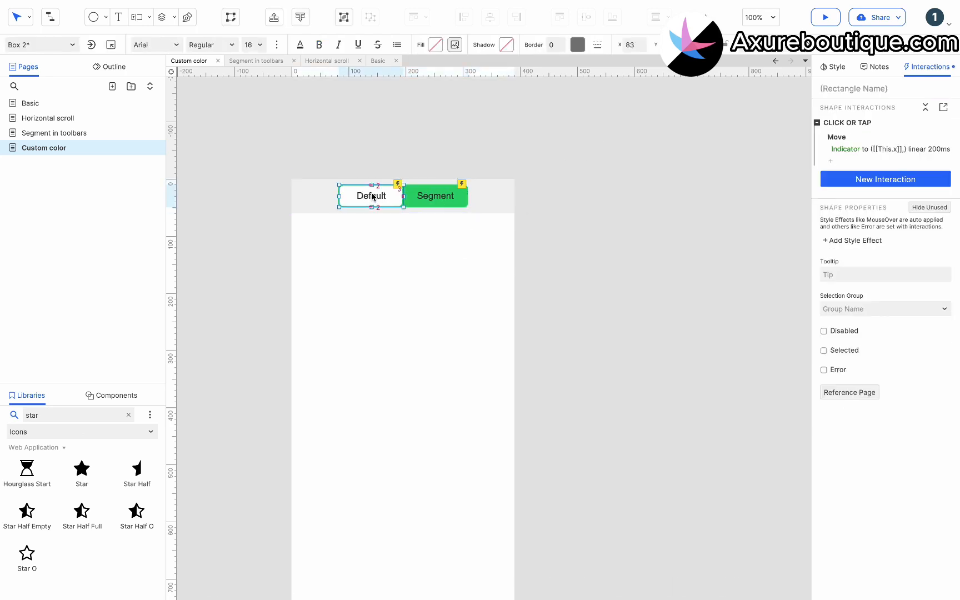
left_click(373, 197)
left_click(405, 197)
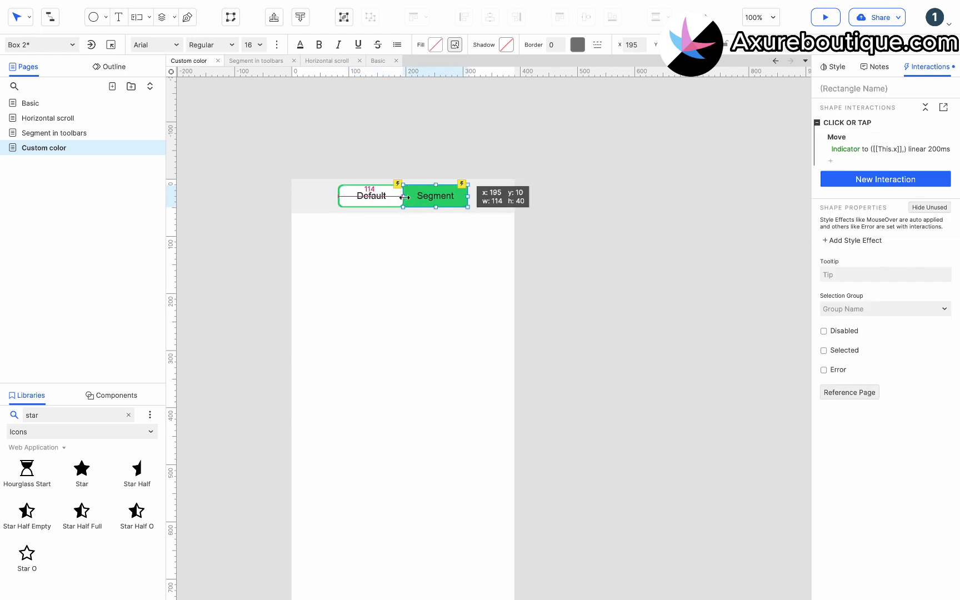
left_click(421, 253)
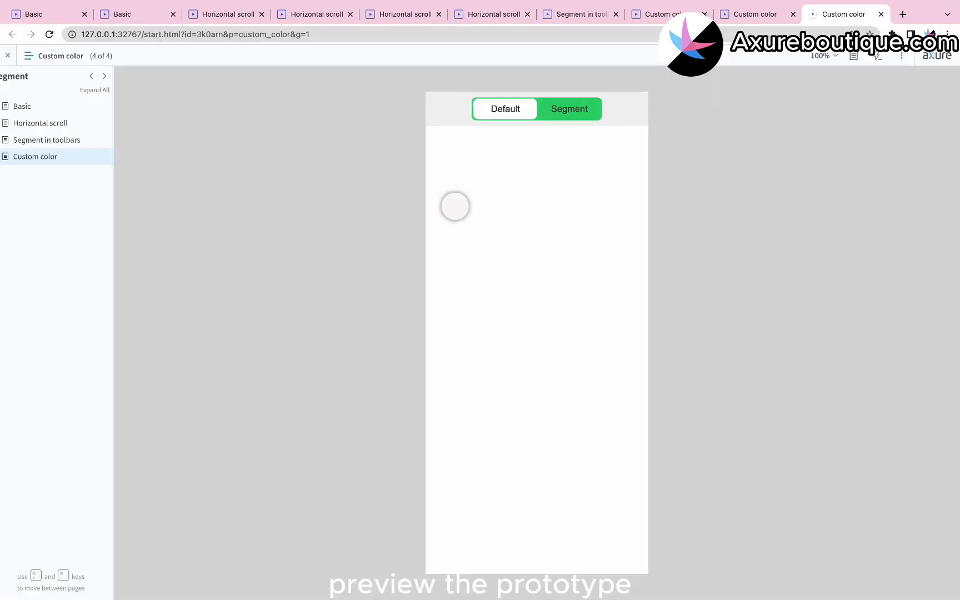
- Preview the Custom color page in the browser and test switching to Segment and back to Default
left_click(555, 111)
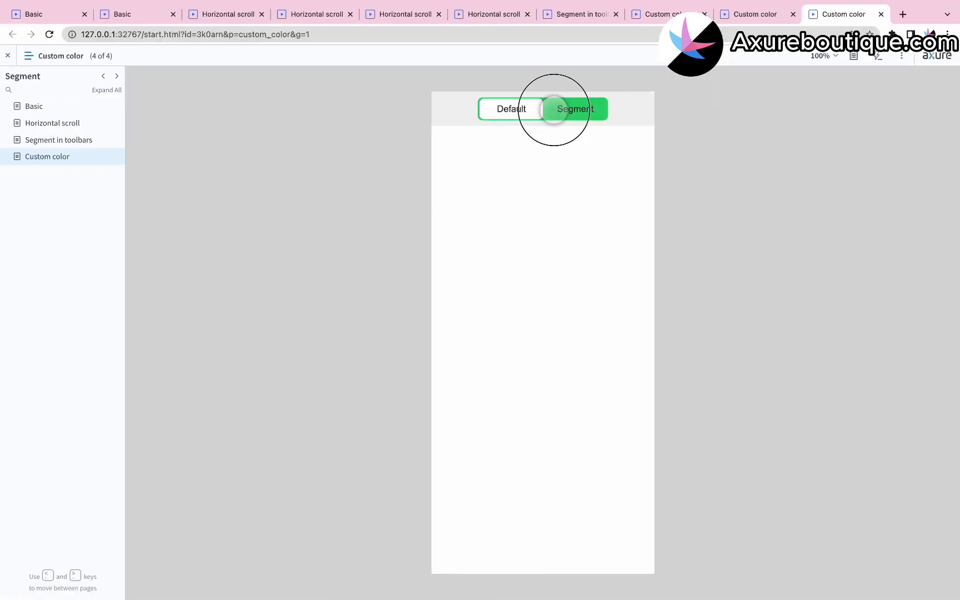
left_click(512, 107)
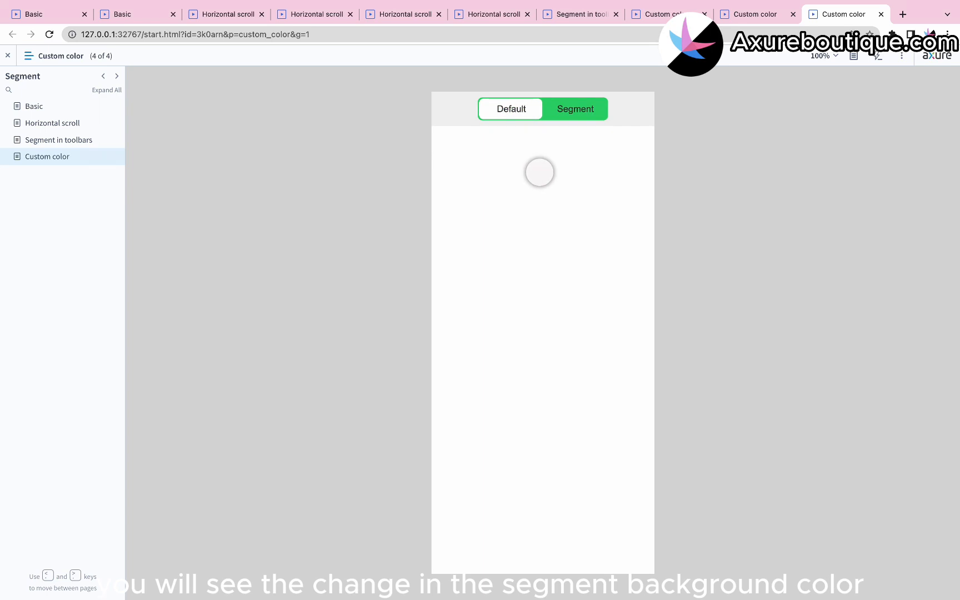